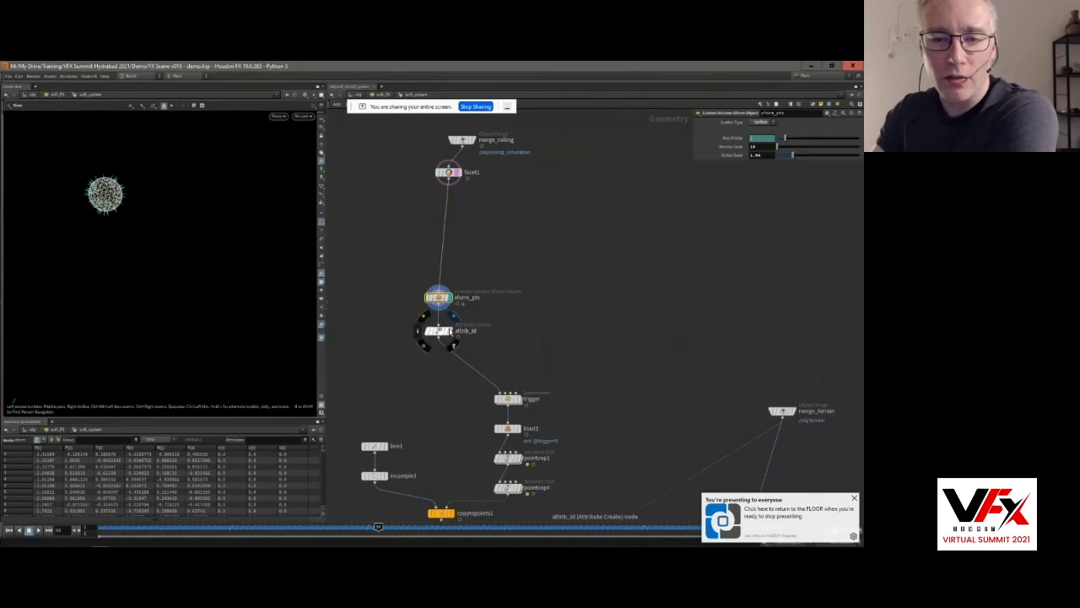
# Step: Display the output of attrib_id and the trigger subnetwork, and scrub to an earlier frame to examine the triggered points
pyautogui.click(440, 330)
pyautogui.moveTo(452, 394); pyautogui.dragTo(432, 313, button='middle')
pyautogui.click(490, 318)
pyautogui.moveTo(371, 530); pyautogui.dragTo(344, 526)
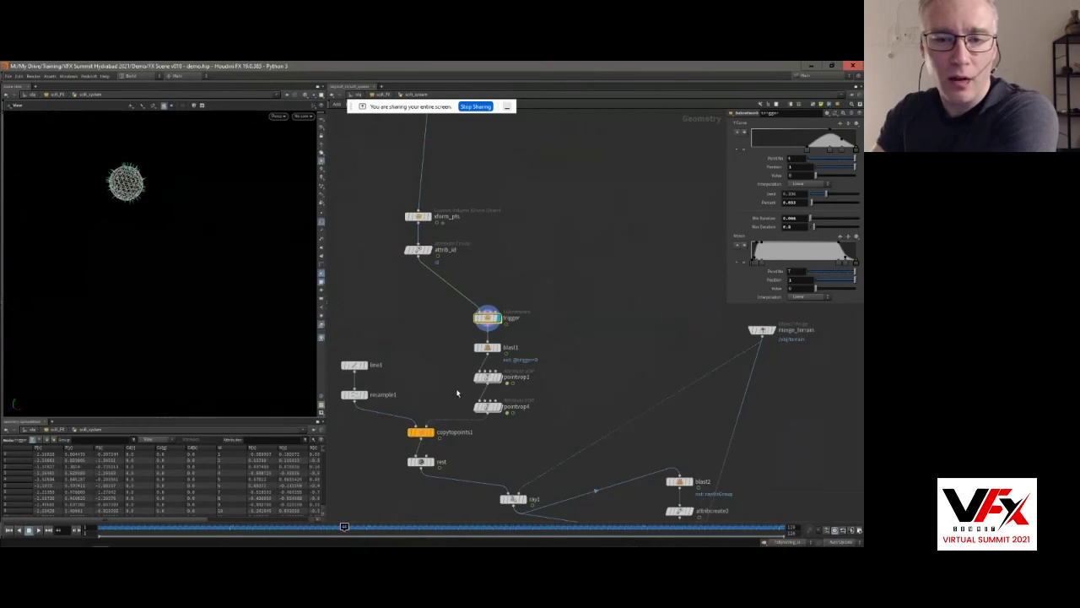
# Step: Step the display from trigger through blast1, pointvop1 and copytopoints1, scrubbing earlier frames to examine the lines copied onto the points
pyautogui.click(496, 322)
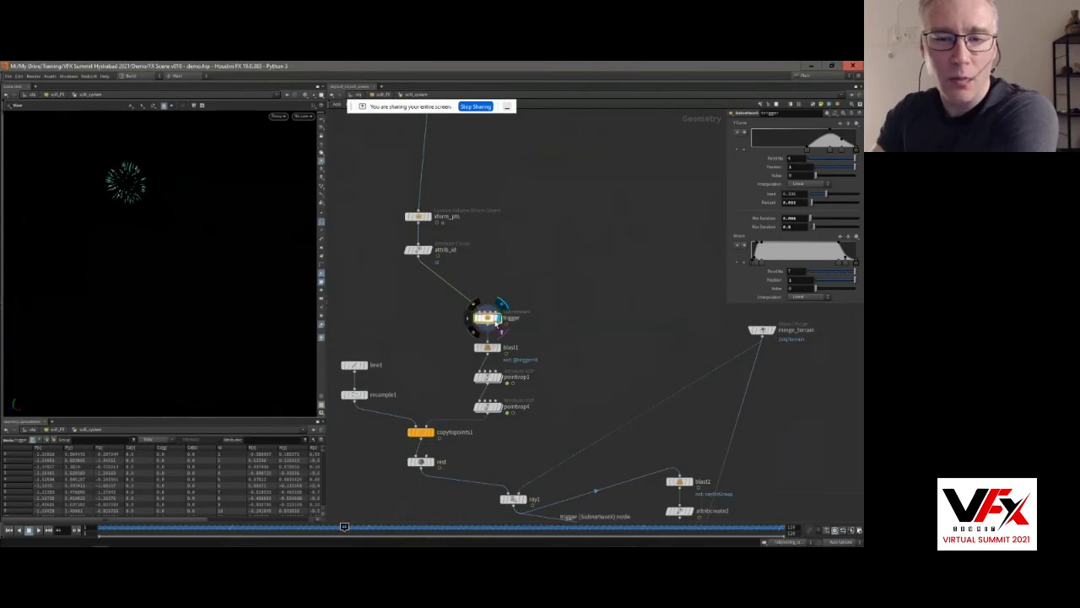
pyautogui.click(498, 349)
pyautogui.moveTo(335, 541); pyautogui.dragTo(235, 538)
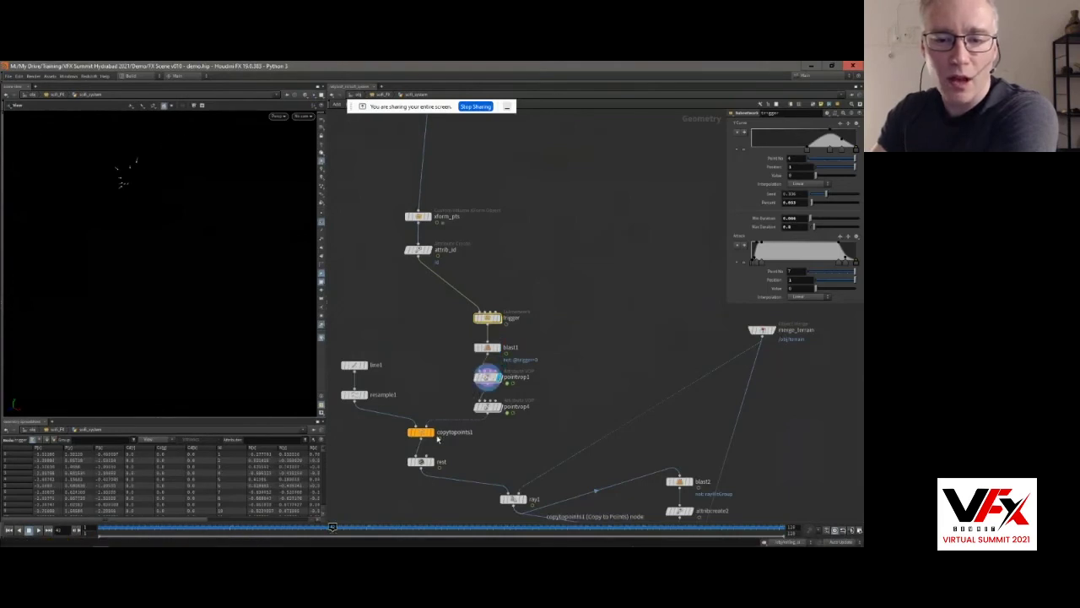
pyautogui.moveTo(334, 527)
pyautogui.mouseDown()
pyautogui.moveTo(204, 529)
pyautogui.moveTo(458, 528)
pyautogui.moveTo(292, 527)
pyautogui.moveTo(385, 511)
pyautogui.moveTo(386, 497)
pyautogui.moveTo(277, 499)
pyautogui.moveTo(309, 504)
pyautogui.mouseUp()
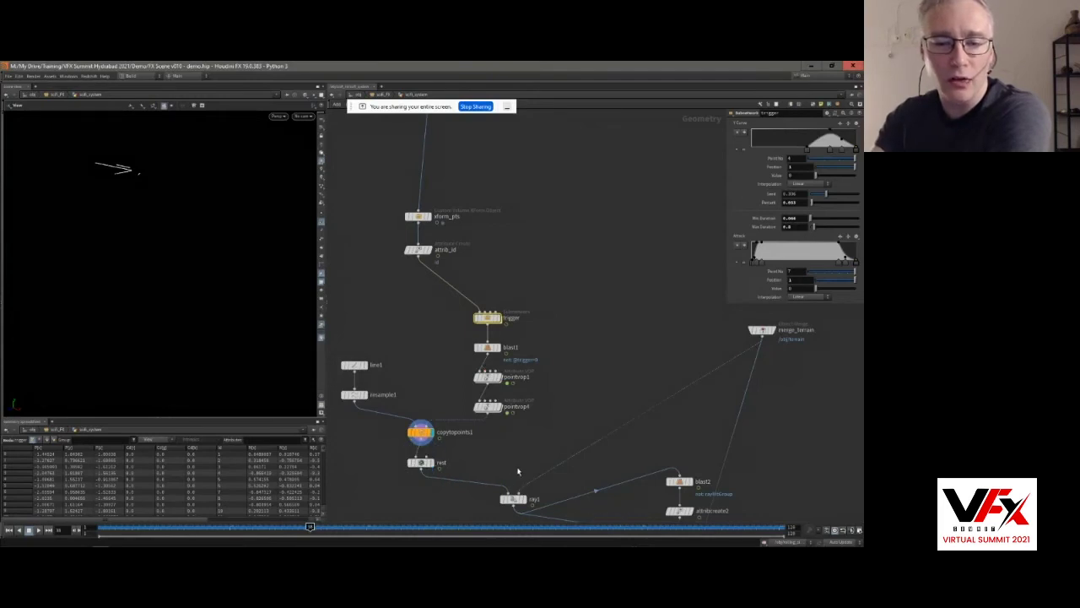
# Step: Display the rest and ray1 nodes in turn and bring up ray1's parameters to examine the projection onto the terrain
pyautogui.moveTo(506, 457); pyautogui.dragTo(517, 379, button='middle')
pyautogui.click(444, 384)
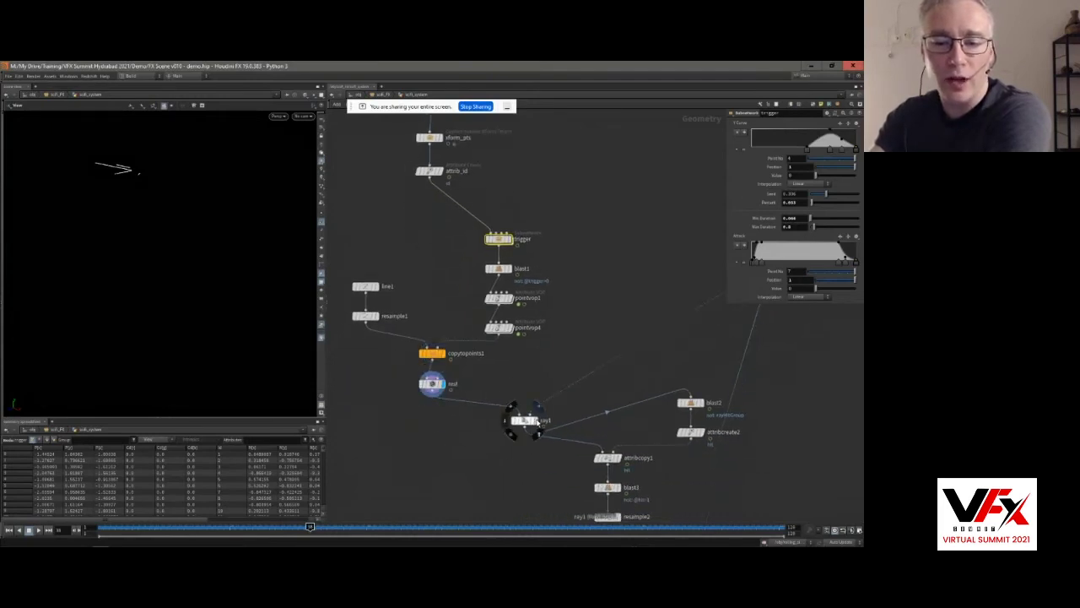
pyautogui.click(537, 422)
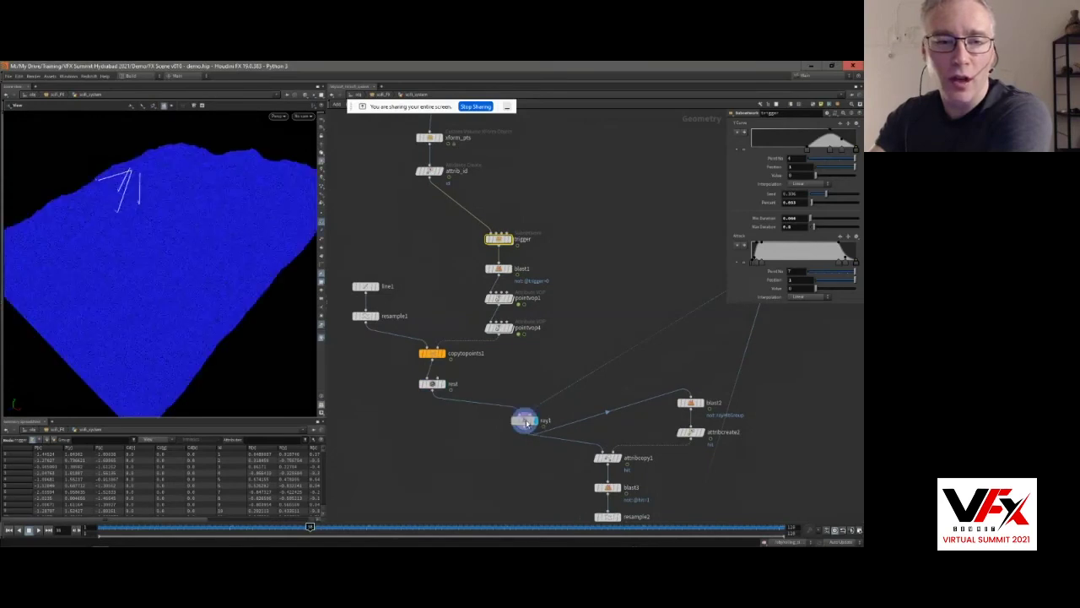
pyautogui.click(524, 419)
pyautogui.moveTo(321, 527); pyautogui.dragTo(441, 433)
pyautogui.moveTo(325, 470); pyautogui.dragTo(372, 488)
# Step: Display blast3 and resample2 in turn to examine the filtered and resampled lines
pyautogui.moveTo(543, 470); pyautogui.dragTo(466, 369, button='middle')
pyautogui.scroll(2, 496, 373)
pyautogui.click(554, 390)
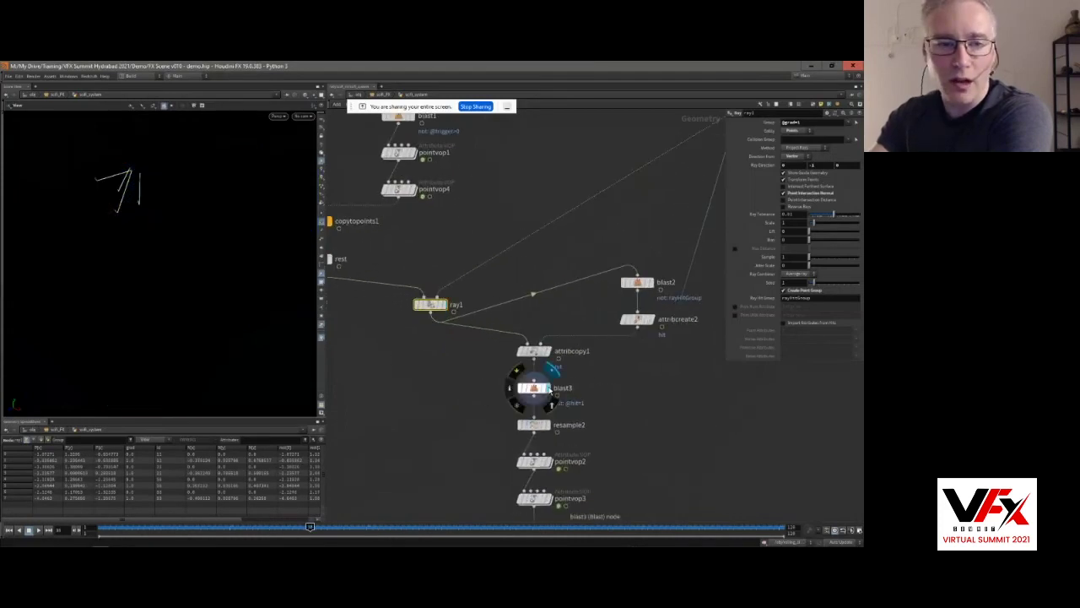
pyautogui.click(550, 429)
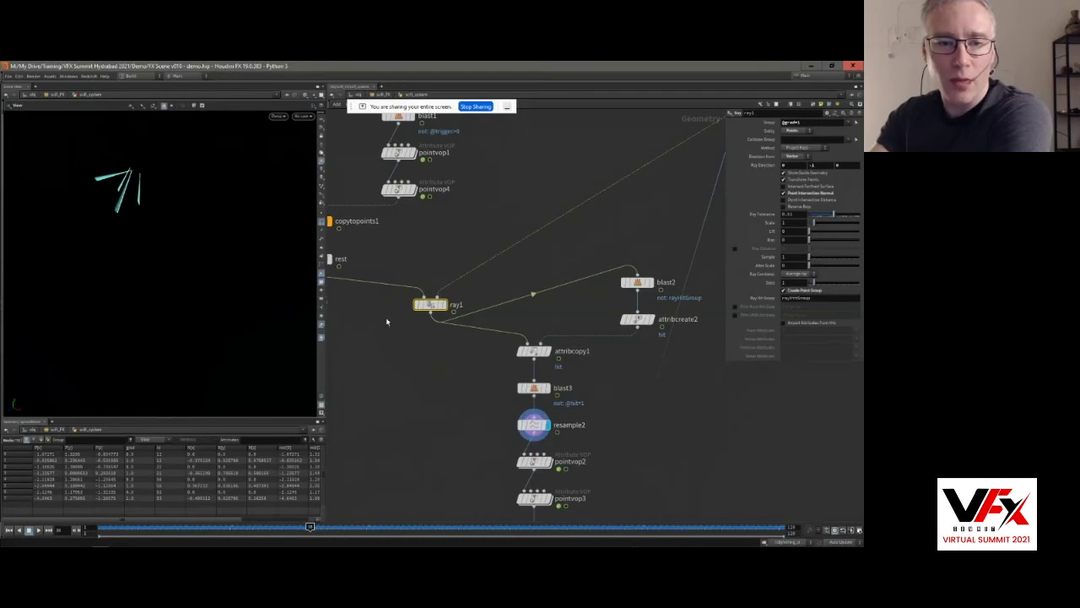
# Step: Display pointvop2 and scrub to an earlier frame to examine the bent lines
pyautogui.click(549, 461)
pyautogui.moveTo(549, 460); pyautogui.dragTo(521, 372, button='middle')
pyautogui.moveTo(522, 416)
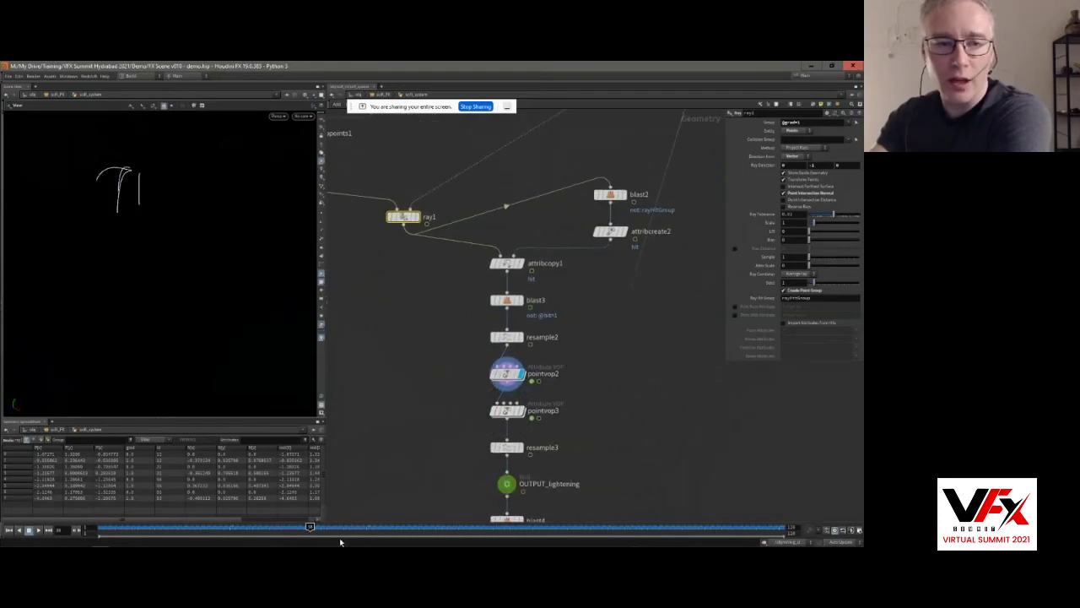
pyautogui.moveTo(318, 534); pyautogui.dragTo(275, 527)
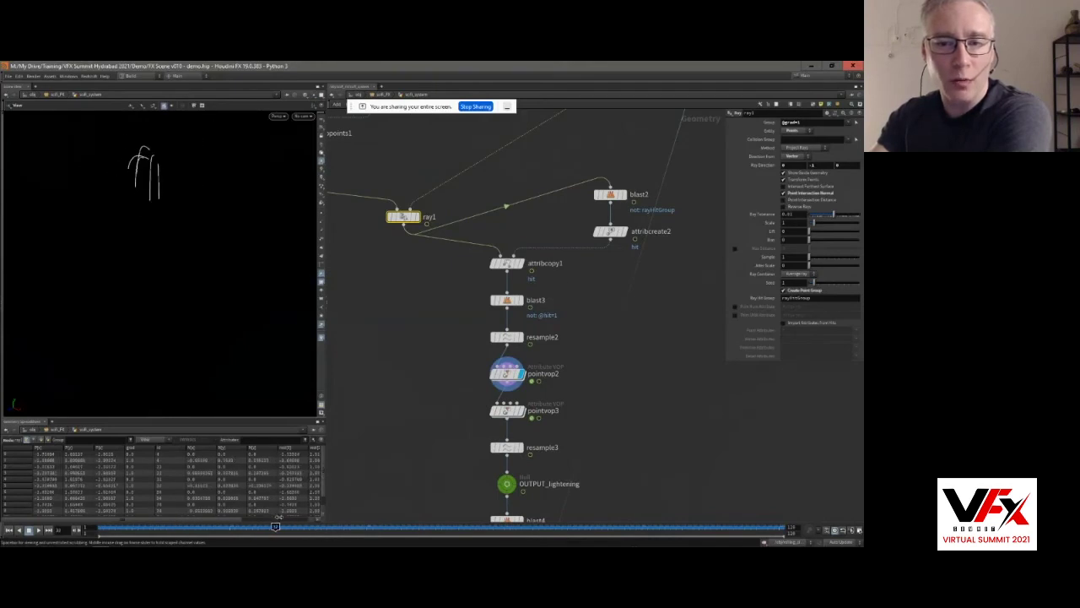
# Step: Compare the outputs of ray1, attribcreate2, attribcopy1 and pointvop2 to examine how ray hits are isolated
pyautogui.click(421, 222)
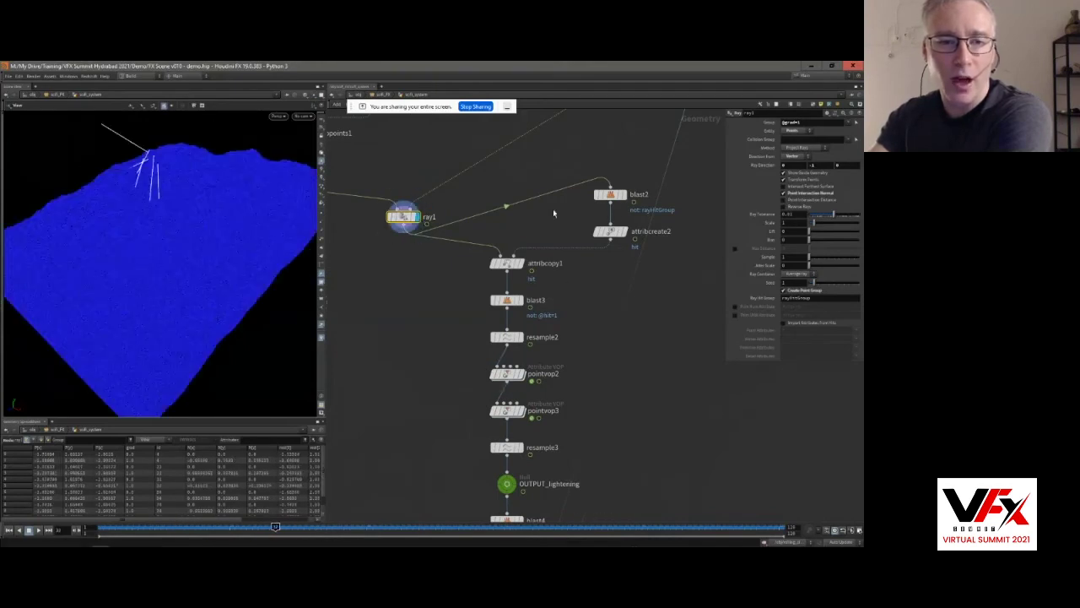
pyautogui.click(627, 228)
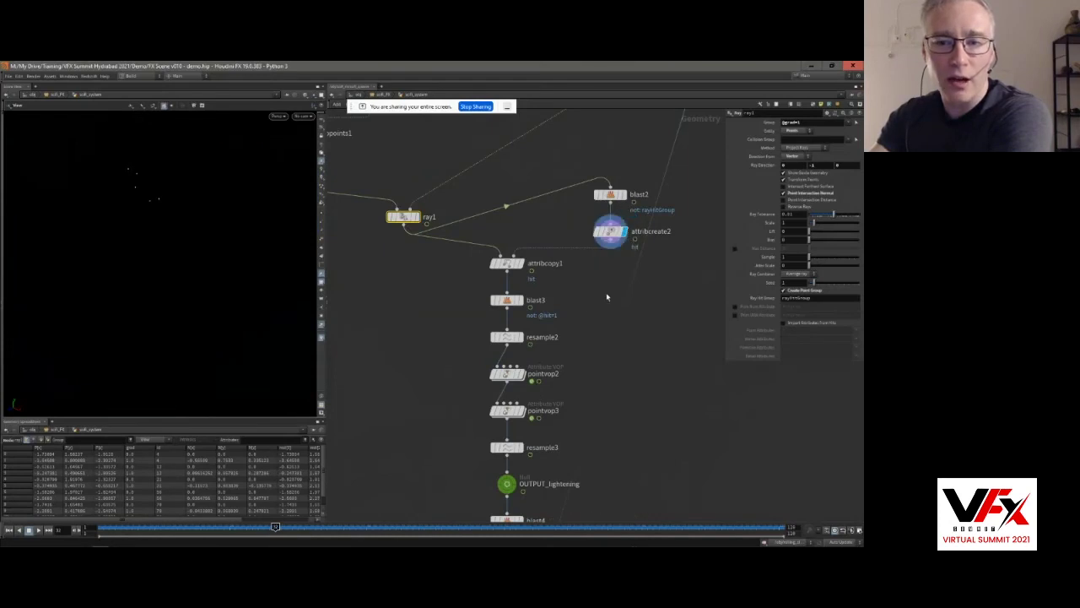
pyautogui.click(524, 269)
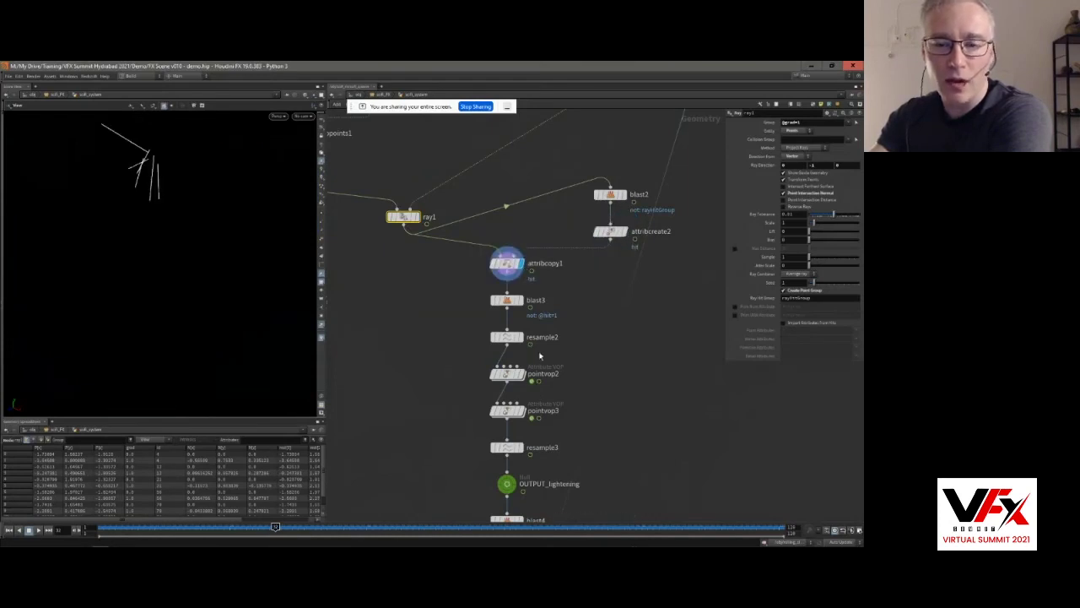
pyautogui.click(526, 380)
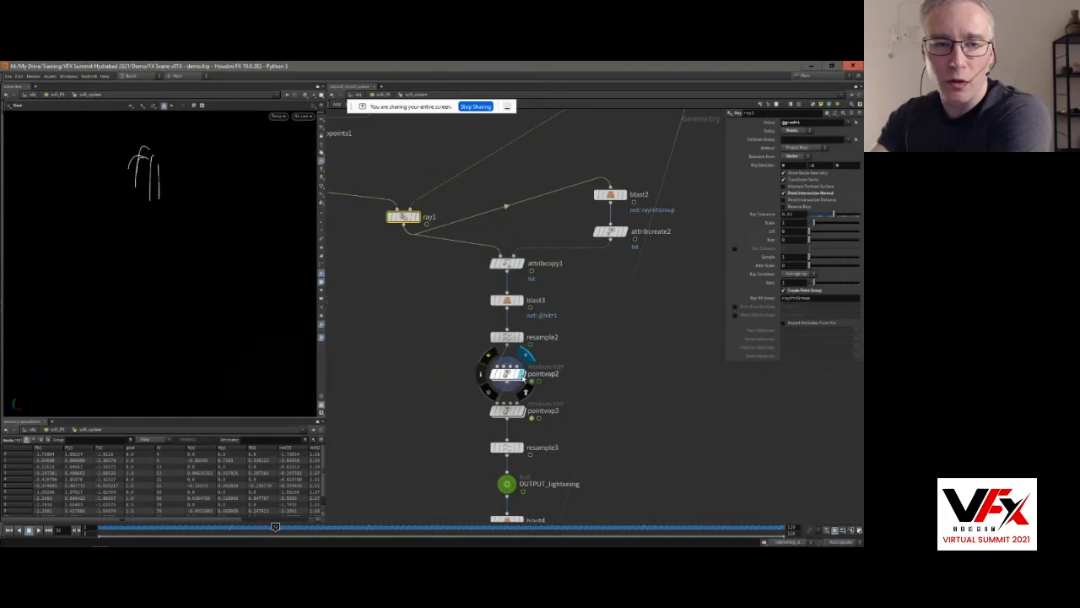
# Step: Move to a later frame and display the remaining nodes from pointvop3 onward, ending on OUTPUT_lightening
pyautogui.moveTo(275, 527); pyautogui.dragTo(315, 527)
pyautogui.click(524, 415)
pyautogui.click(523, 449)
pyautogui.moveTo(473, 485); pyautogui.dragTo(431, 344, button='middle')
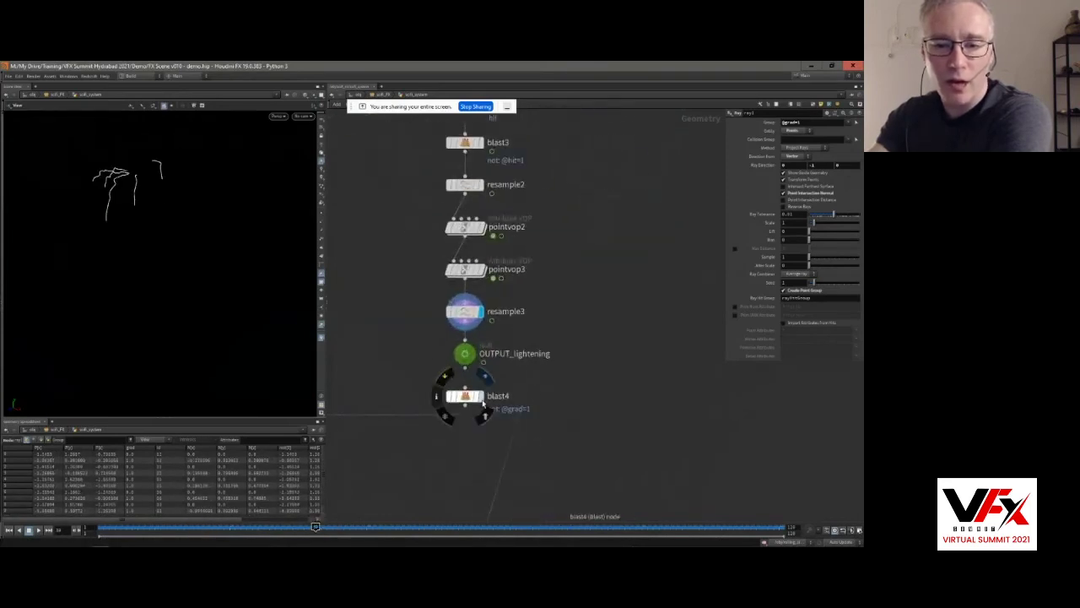
pyautogui.click(483, 398)
pyautogui.click(485, 335)
pyautogui.click(467, 354)
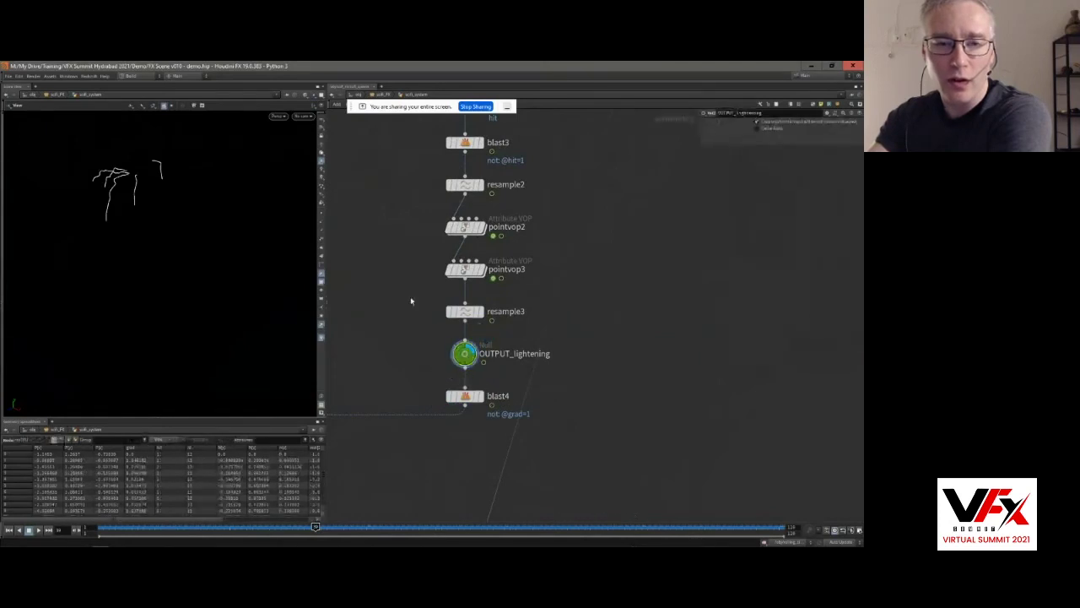
# Step: Turn on the template display of facet1 below merge_rolling so the rolling sphere accompanies the lightning
pyautogui.scroll(-2, 372, 255)
pyautogui.moveTo(369, 253); pyautogui.dragTo(454, 454, button='middle')
pyautogui.scroll(-1, 393, 318)
pyautogui.moveTo(393, 318); pyautogui.dragTo(451, 468, button='middle')
pyautogui.moveTo(363, 123); pyautogui.dragTo(404, 324, button='middle')
pyautogui.scroll(3, 418, 287)
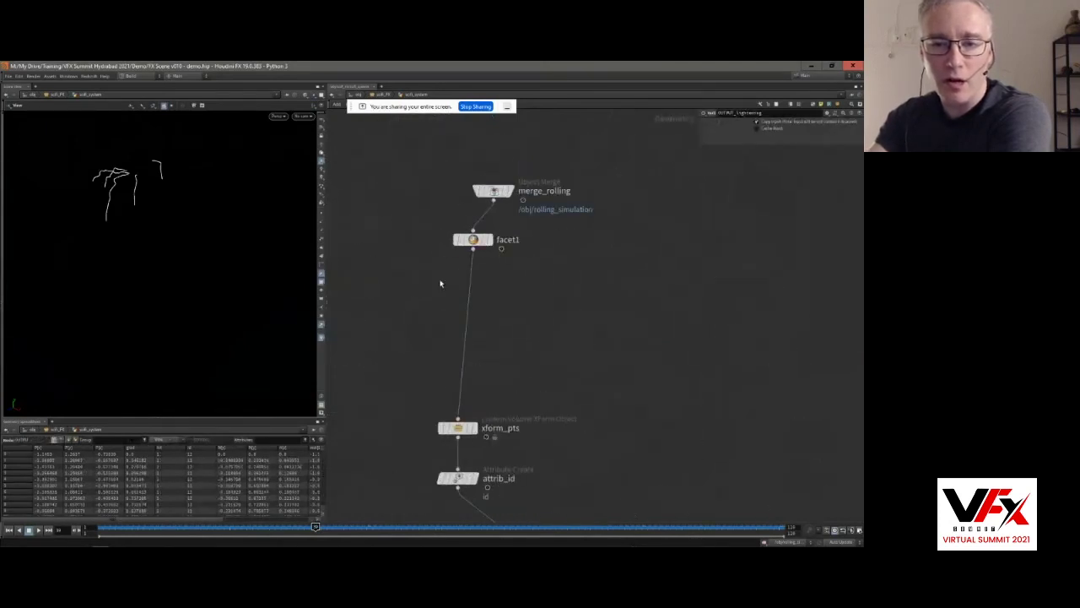
pyautogui.click(487, 239)
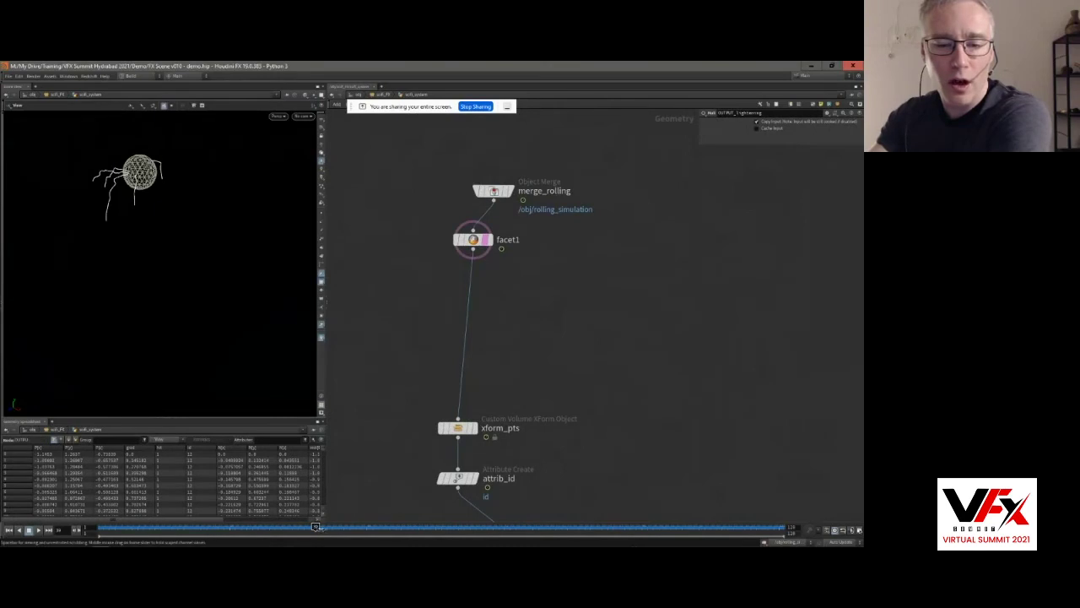
# Step: Display pointvop6 in the sparks branch and scrub back through the timeline to examine the scattered source points
pyautogui.moveTo(556, 449); pyautogui.dragTo(607, 261, button='middle')
pyautogui.scroll(-5, 607, 261)
pyautogui.moveTo(584, 426); pyautogui.dragTo(543, 258, button='middle')
pyautogui.scroll(4, 577, 375)
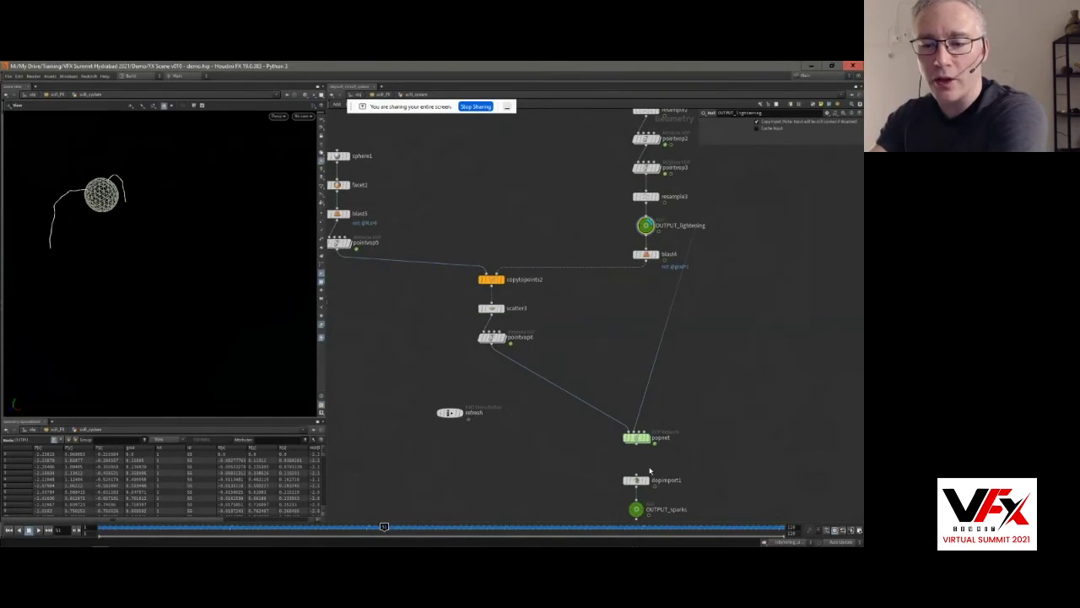
pyautogui.moveTo(650, 471); pyautogui.dragTo(659, 434, button='middle')
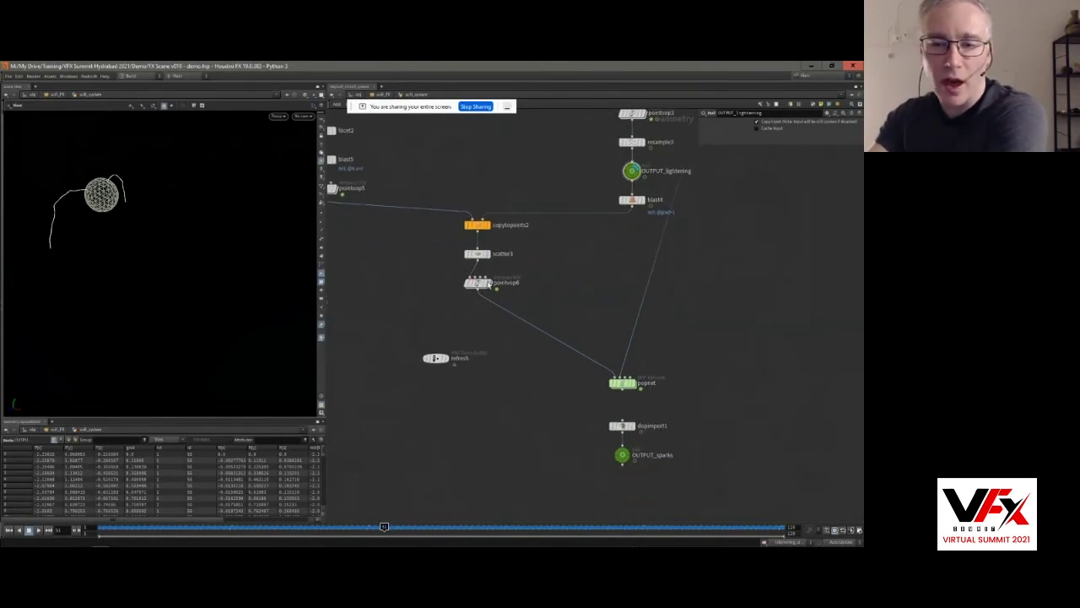
pyautogui.click(361, 526)
pyautogui.moveTo(361, 526); pyautogui.dragTo(201, 527)
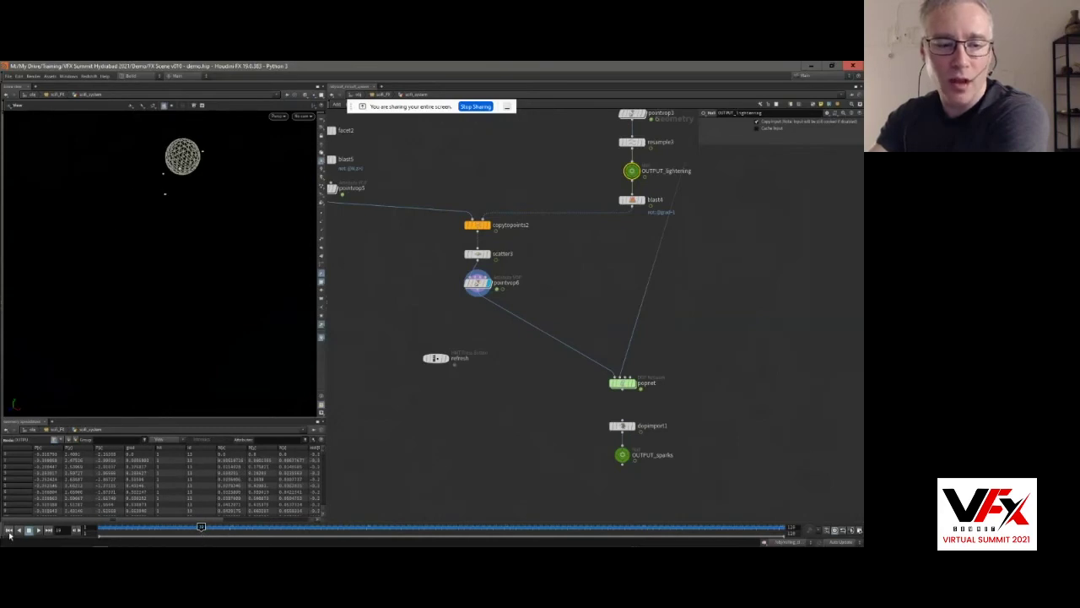
# Step: Return to the first frame, display OUTPUT_sparks and play the particle simulation
pyautogui.click(9, 530)
pyautogui.click(627, 455)
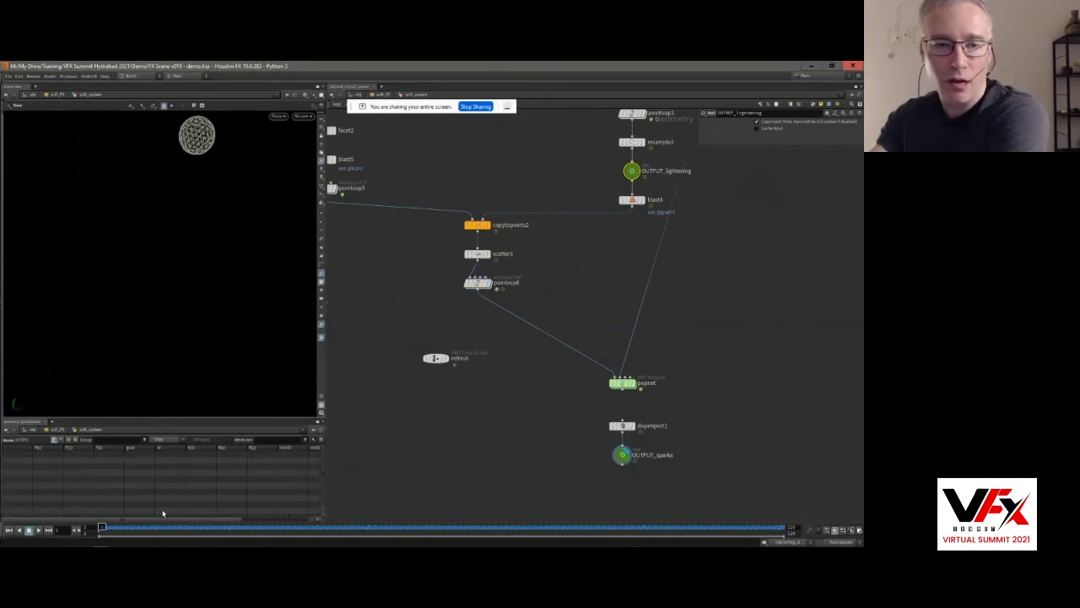
pyautogui.click(37, 530)
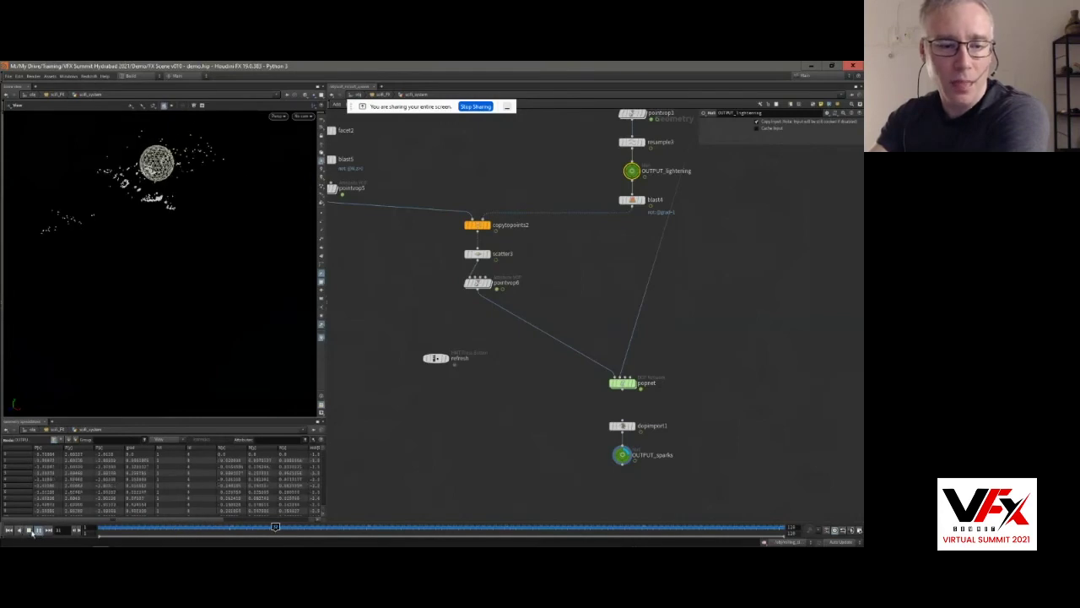
# Step: Go up to the scifi_FX network and inspect the render_scifi_ground parameters, then clear the selection
pyautogui.click(383, 94)
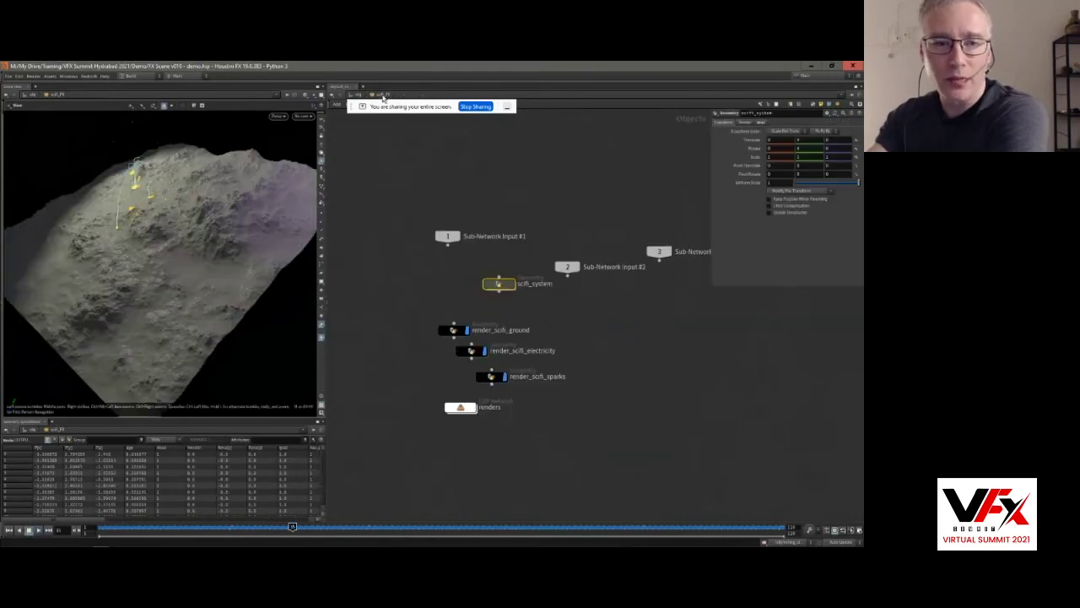
pyautogui.moveTo(555, 350); pyautogui.dragTo(572, 343, button='middle')
pyautogui.click(470, 323)
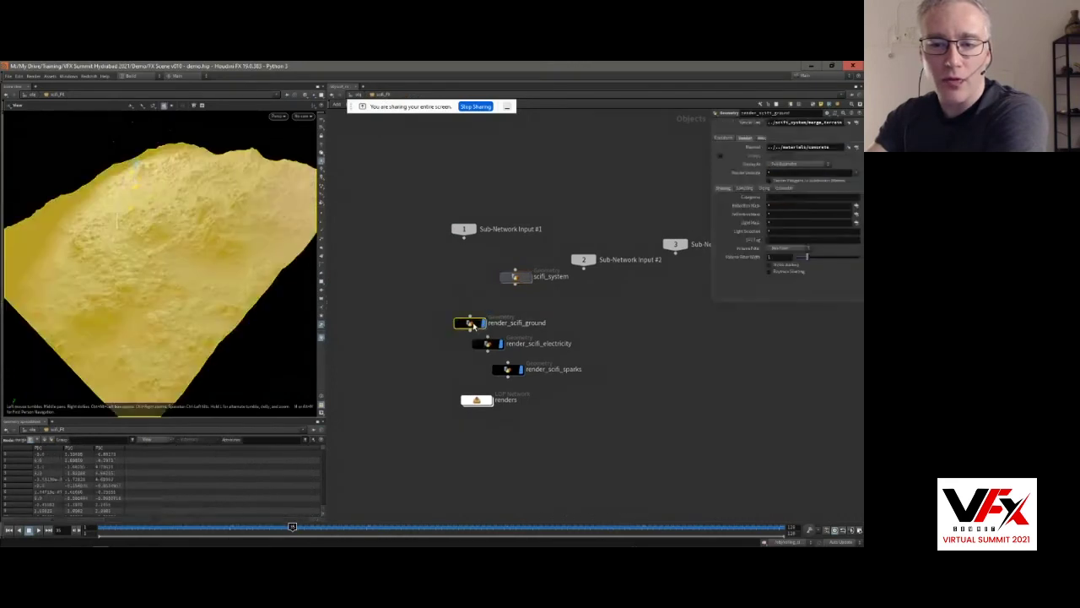
pyautogui.click(510, 457)
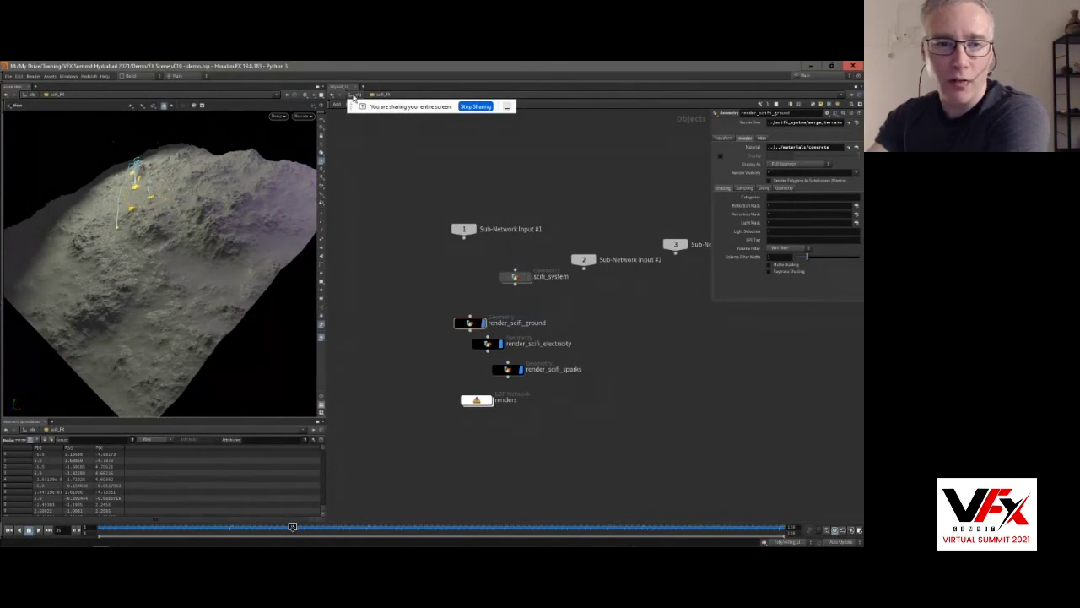
# Step: Hide the objects node at the scene's object level and return to the scifi_FX network
pyautogui.click(353, 95)
pyautogui.scroll(3, 541, 283)
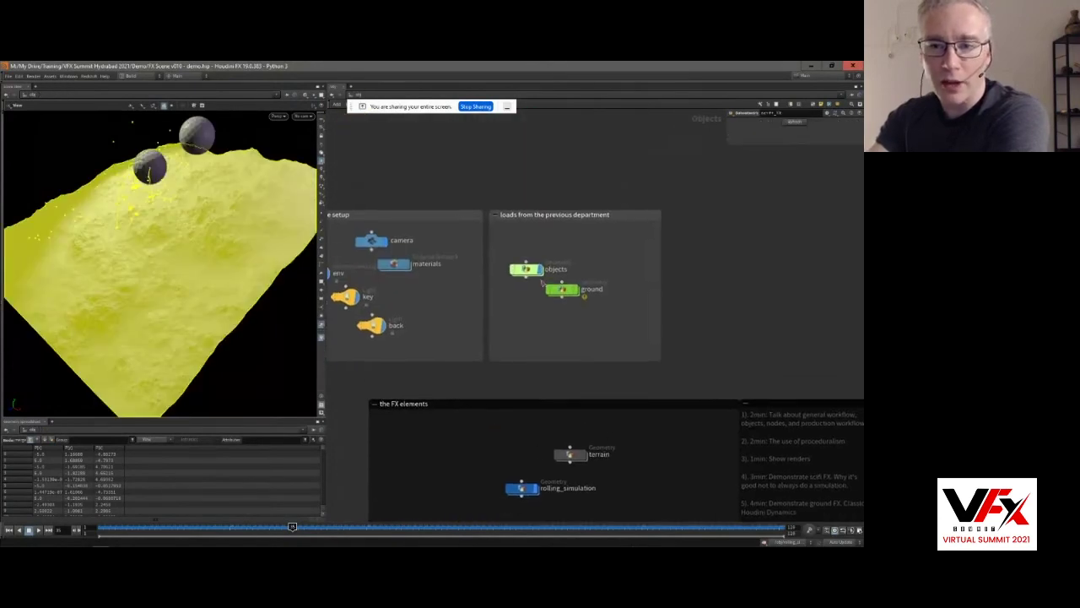
pyautogui.click(540, 269)
pyautogui.moveTo(533, 310); pyautogui.dragTo(536, 273, button='middle')
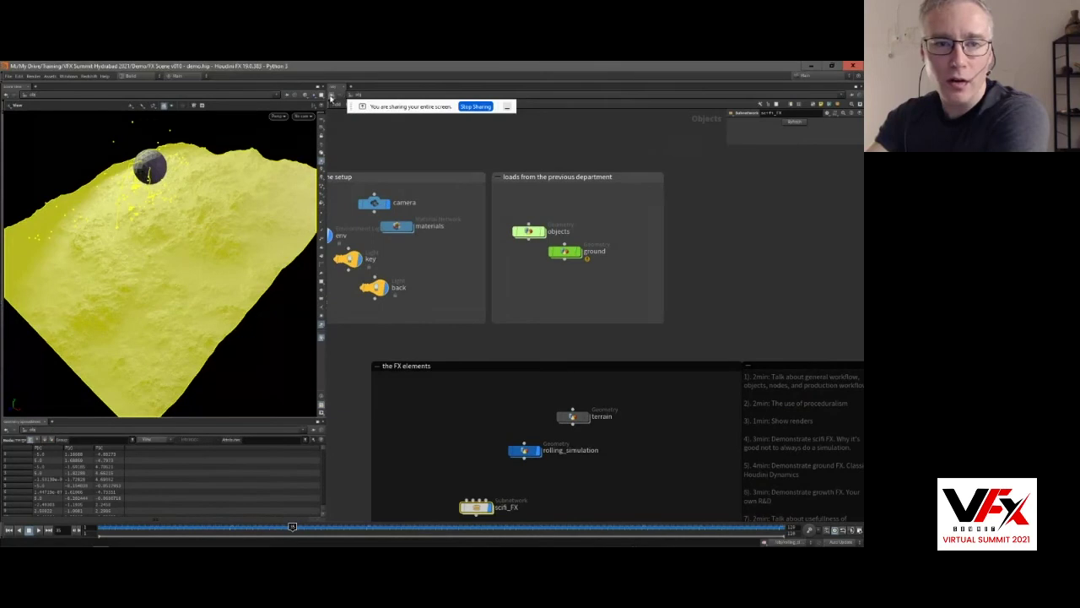
pyautogui.click(331, 96)
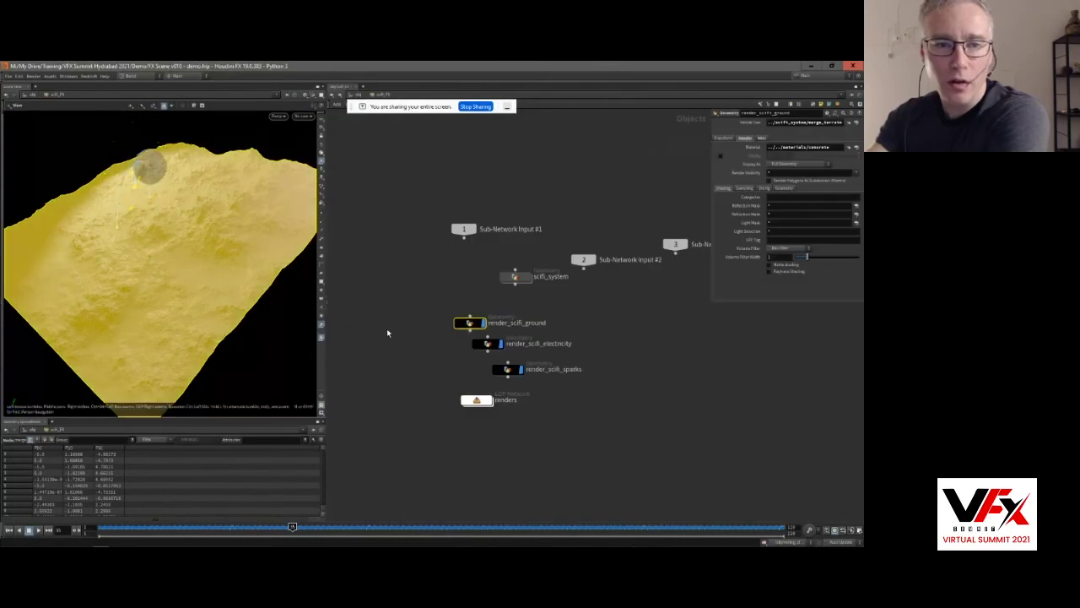
# Step: Clear the node selection and scrub the timeline to examine the lightning and sparks over the terrain
pyautogui.click(386, 330)
pyautogui.scroll(1, 428, 359)
pyautogui.moveTo(197, 527); pyautogui.dragTo(329, 494)
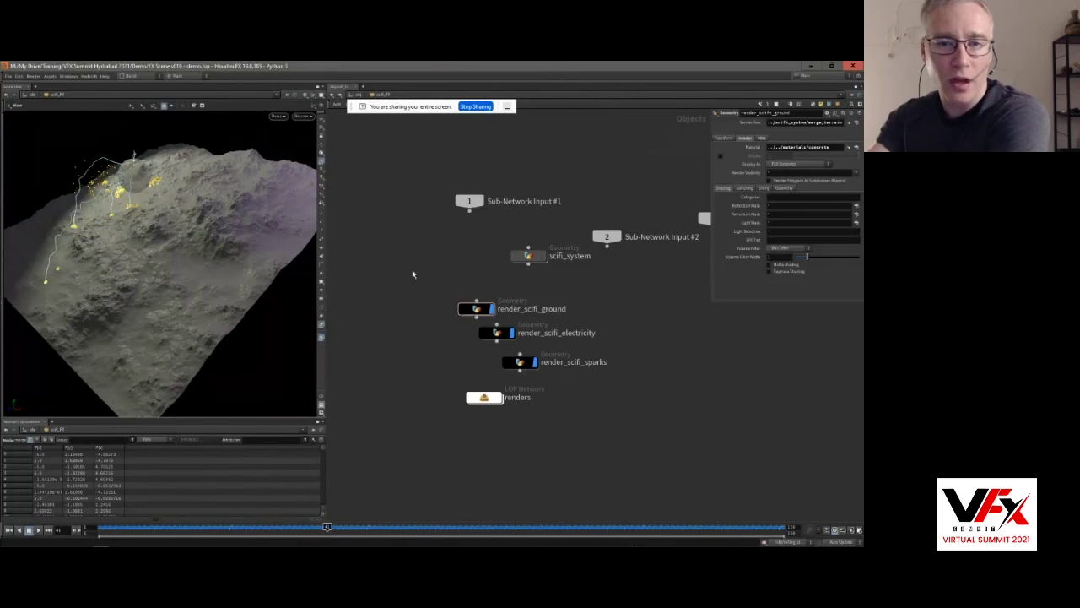
# Step: Temporarily hide render_scifi_ground and select render_scifi_sparks to examine the effect without terrain, then show the ground again
pyautogui.click(491, 309)
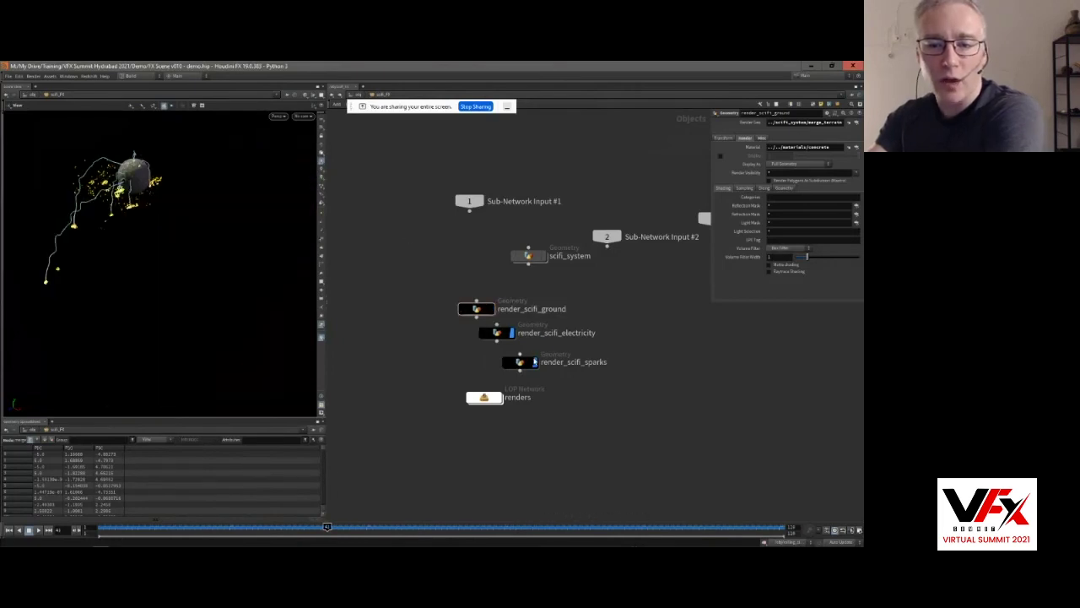
pyautogui.click(527, 364)
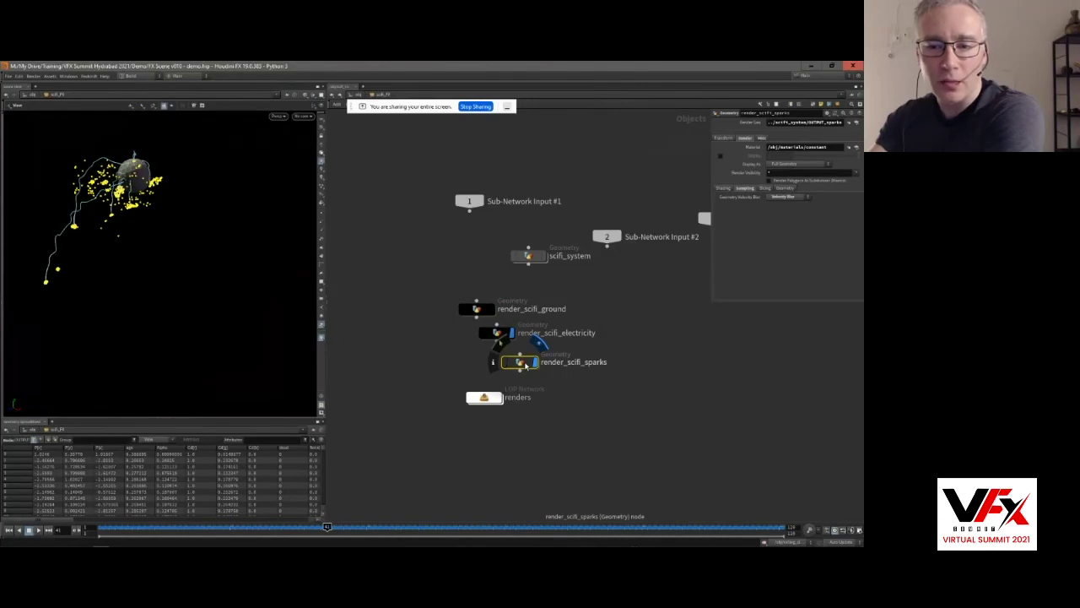
pyautogui.click(489, 309)
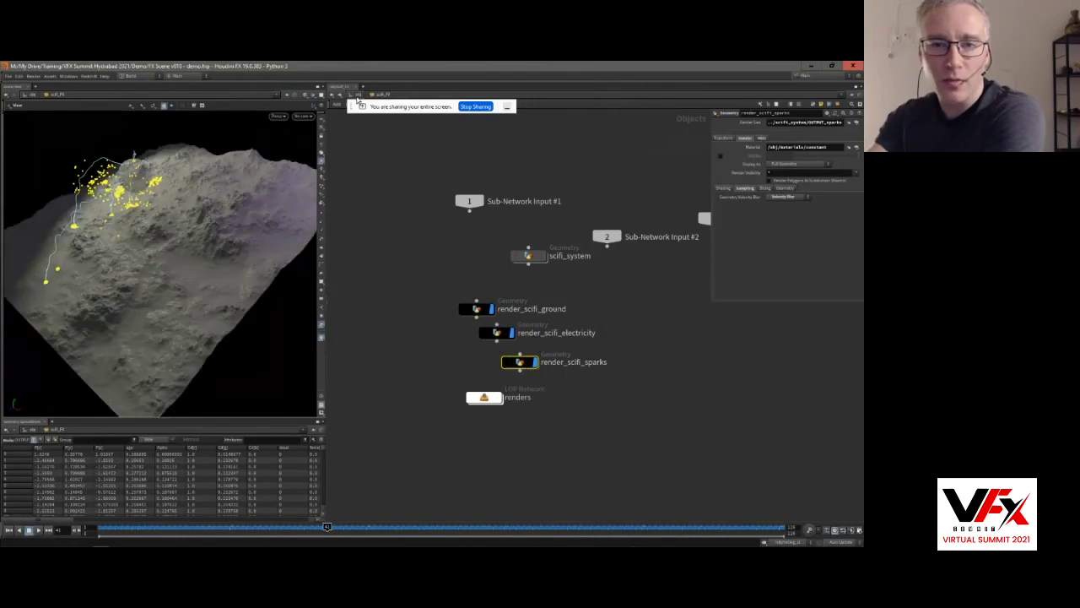
# Step: Return to the scene's object level, move the screen-sharing bar out of the way and hide scifi_FX in the FX elements group
pyautogui.click(357, 95)
pyautogui.moveTo(361, 106); pyautogui.dragTo(697, 164)
pyautogui.moveTo(620, 440); pyautogui.dragTo(654, 290, button='middle')
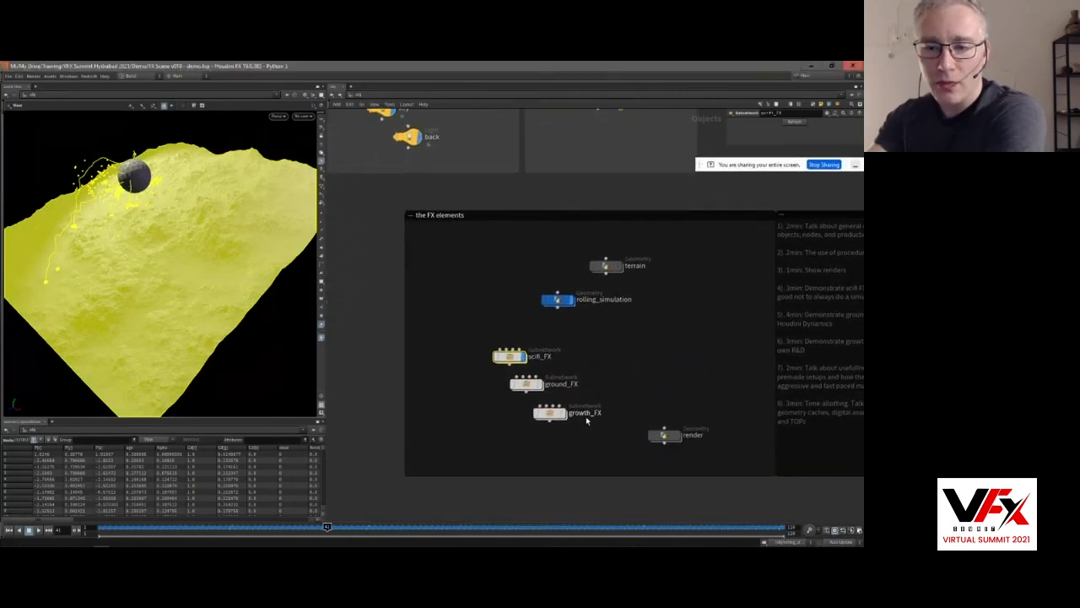
pyautogui.click(532, 359)
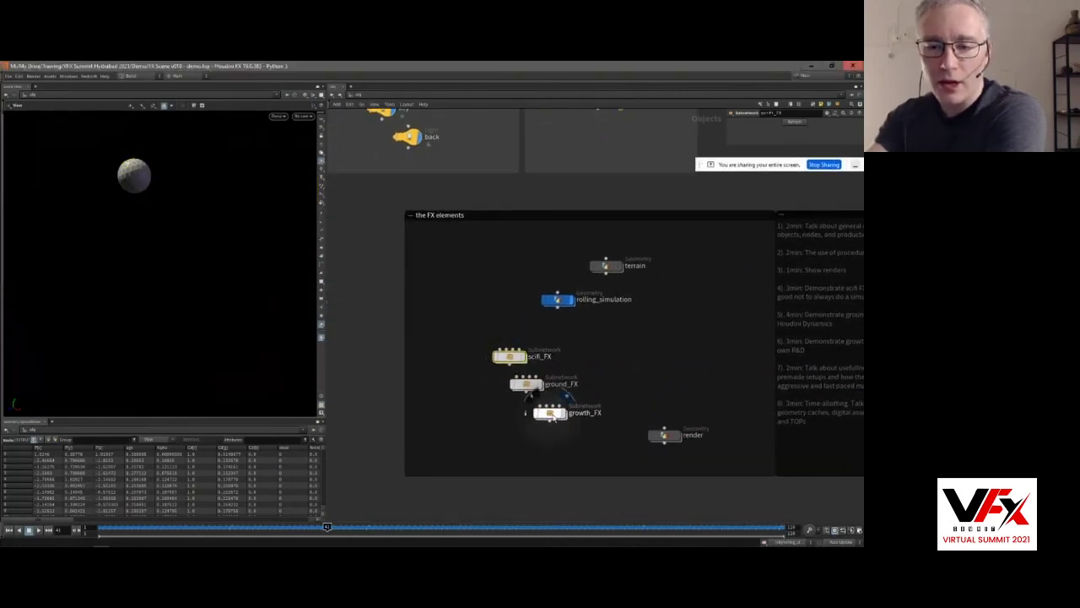
# Step: Show growth_FX in the FX elements group and open its network
pyautogui.click(562, 412)
pyautogui.click(550, 413)
pyautogui.click(564, 443)
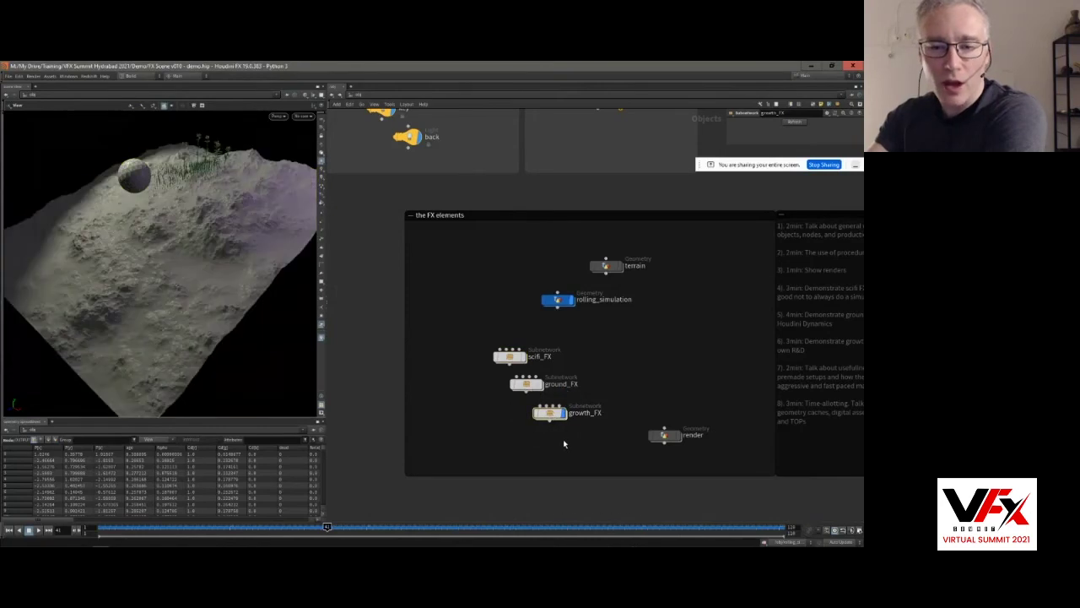
pyautogui.doubleClick(549, 412)
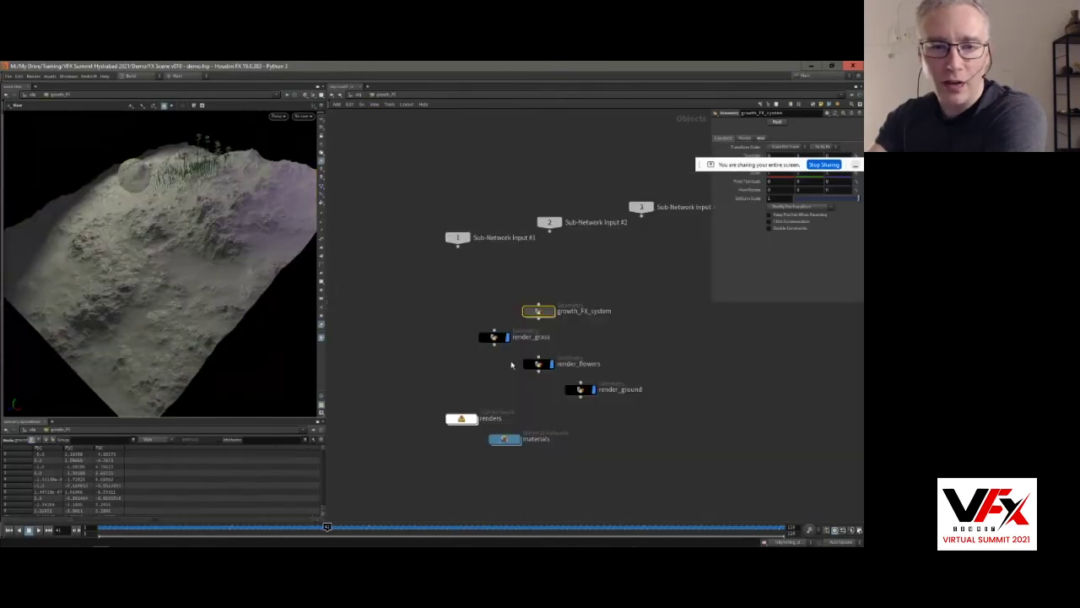
# Step: Scrub the timeline to examine the grass and flowers growing on the terrain along the sphere's path
pyautogui.moveTo(247, 533); pyautogui.dragTo(421, 538)
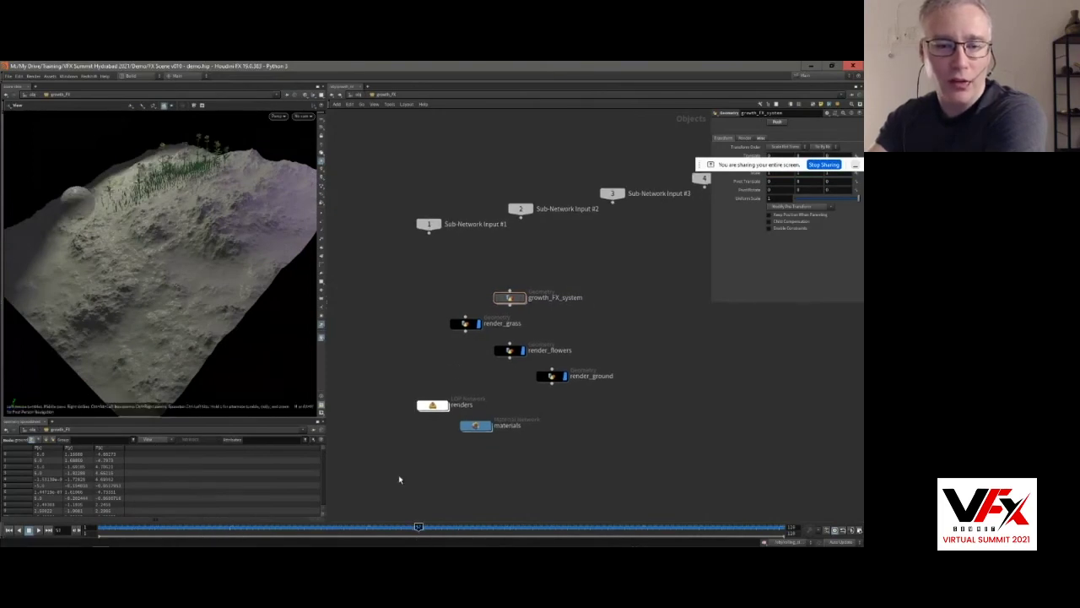
pyautogui.moveTo(427, 532); pyautogui.dragTo(405, 532)
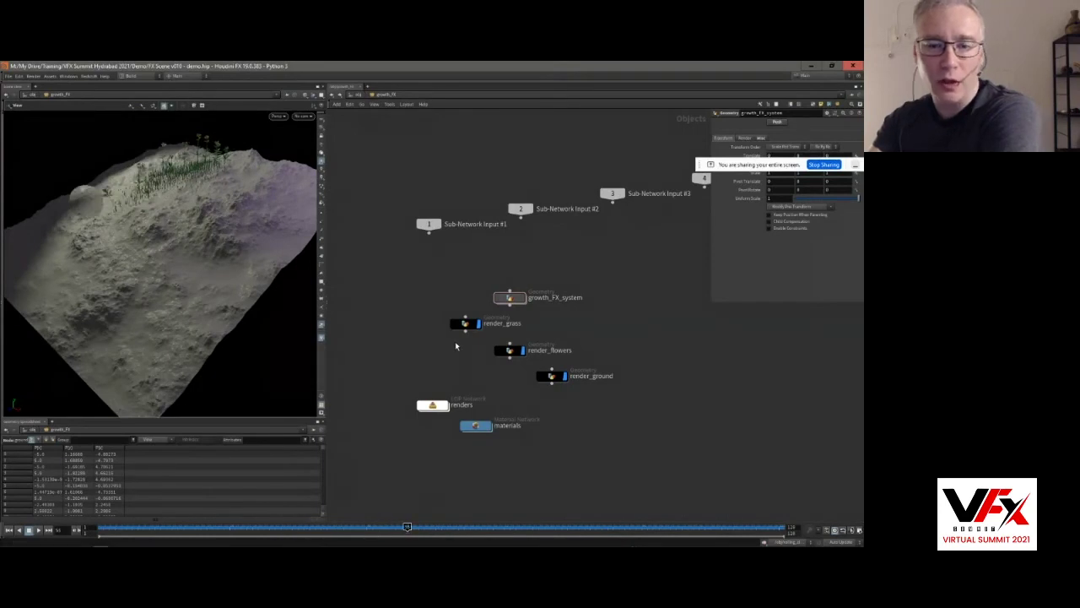
pyautogui.scroll(1, 465, 349)
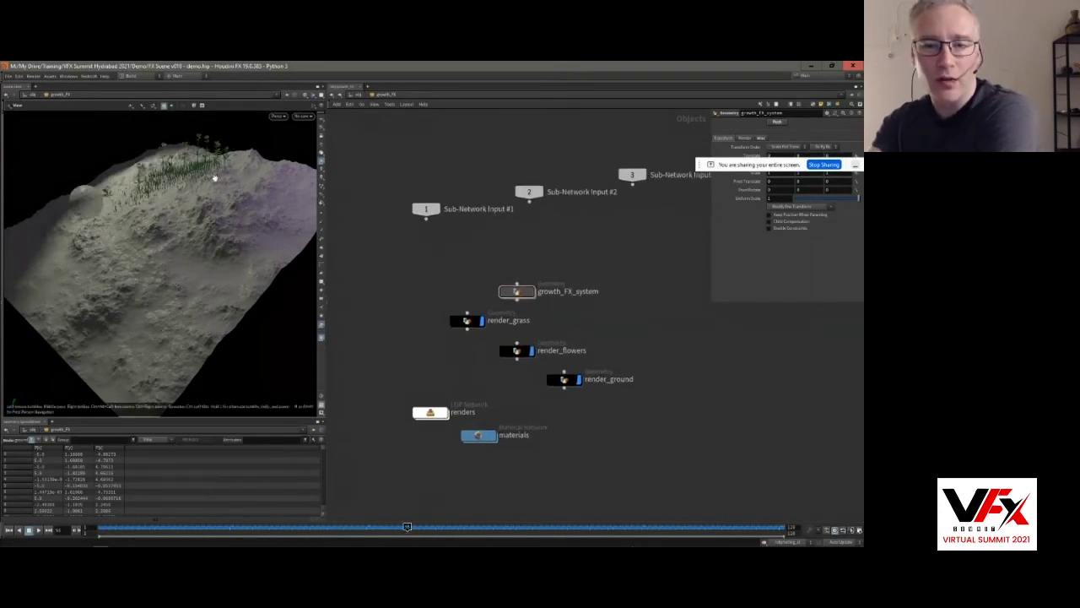
# Step: Open the growth_FX_system network and examine its chain from the ground and ball inputs to plant_seeds
pyautogui.doubleClick(516, 292)
pyautogui.moveTo(475, 235); pyautogui.dragTo(386, 387, button='middle')
pyautogui.scroll(5, 403, 287)
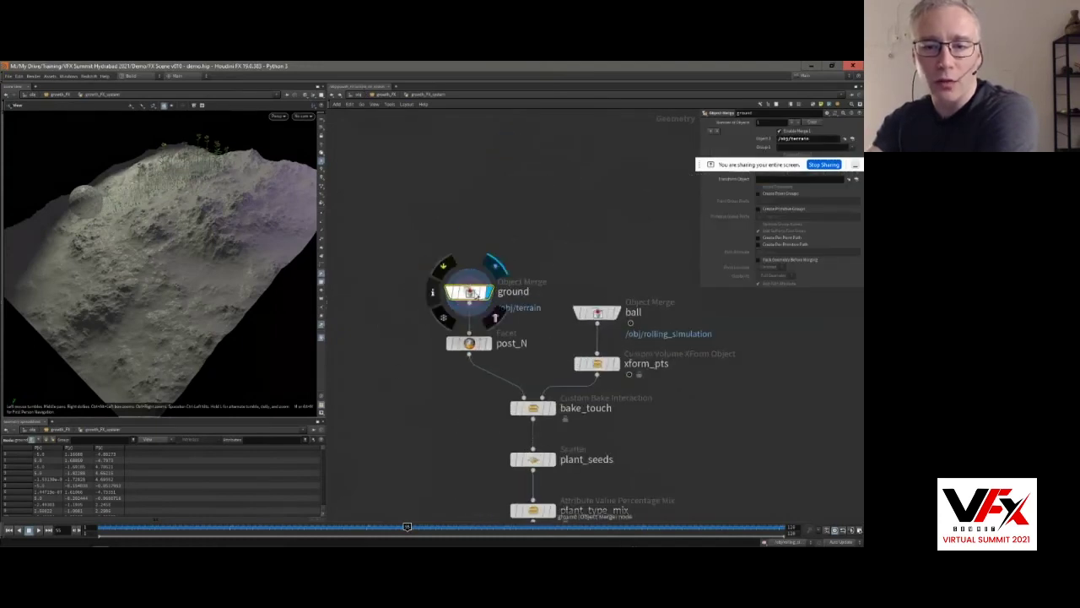
pyautogui.moveTo(467, 437); pyautogui.dragTo(421, 292, button='middle')
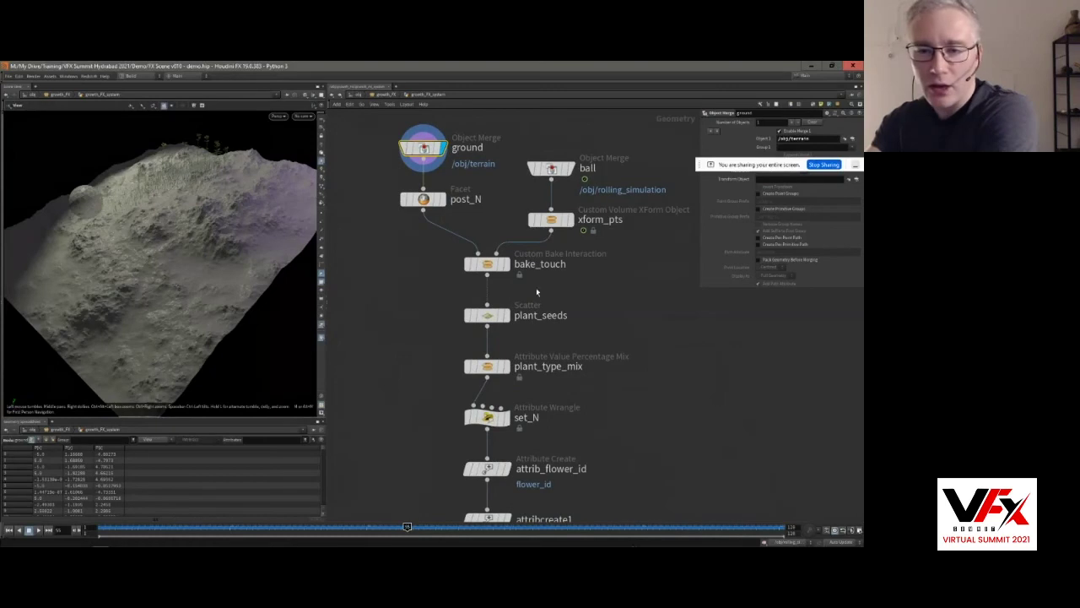
# Step: Display the xform_pts node with all other objects hidden in the viewport and scrub the timeline to examine its points
pyautogui.click(552, 221)
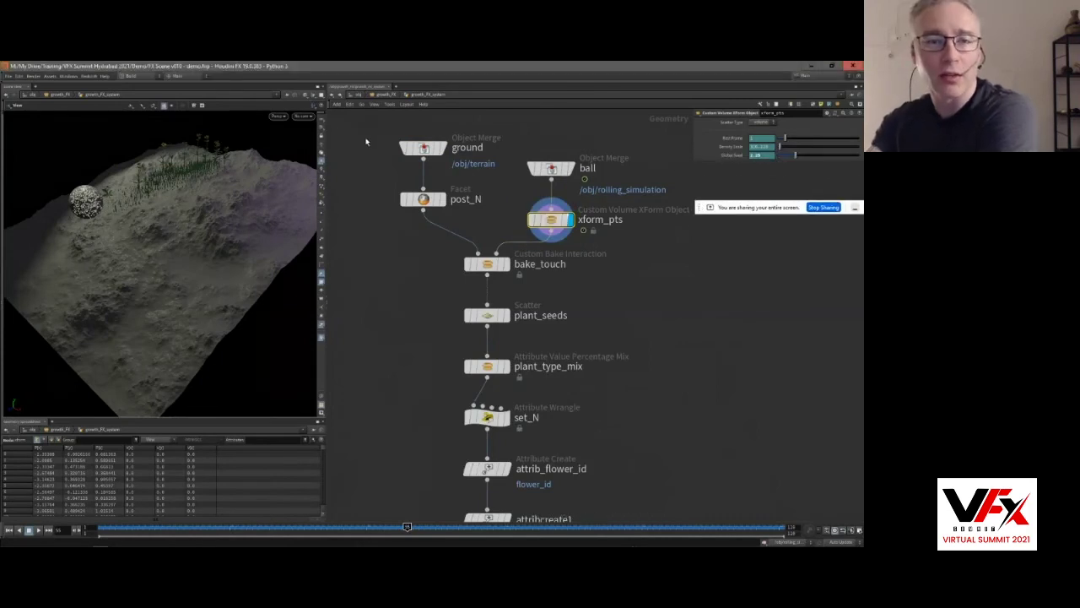
pyautogui.click(317, 98)
pyautogui.click(332, 117)
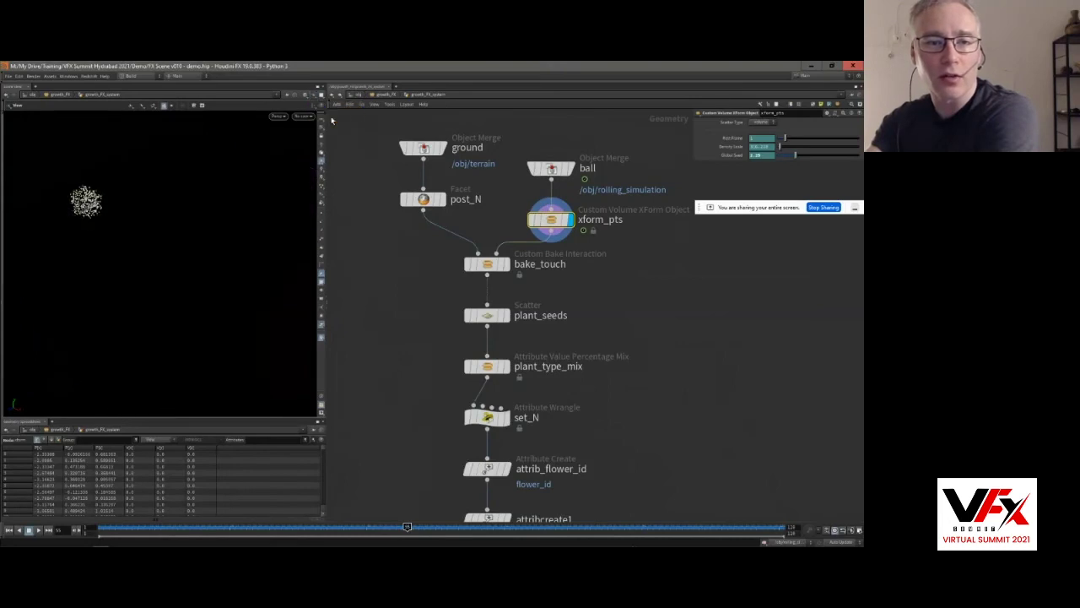
pyautogui.moveTo(405, 528); pyautogui.dragTo(369, 523)
# Step: Display the post_N ground node and scrub the timeline to examine the terrain on its own
pyautogui.click(442, 199)
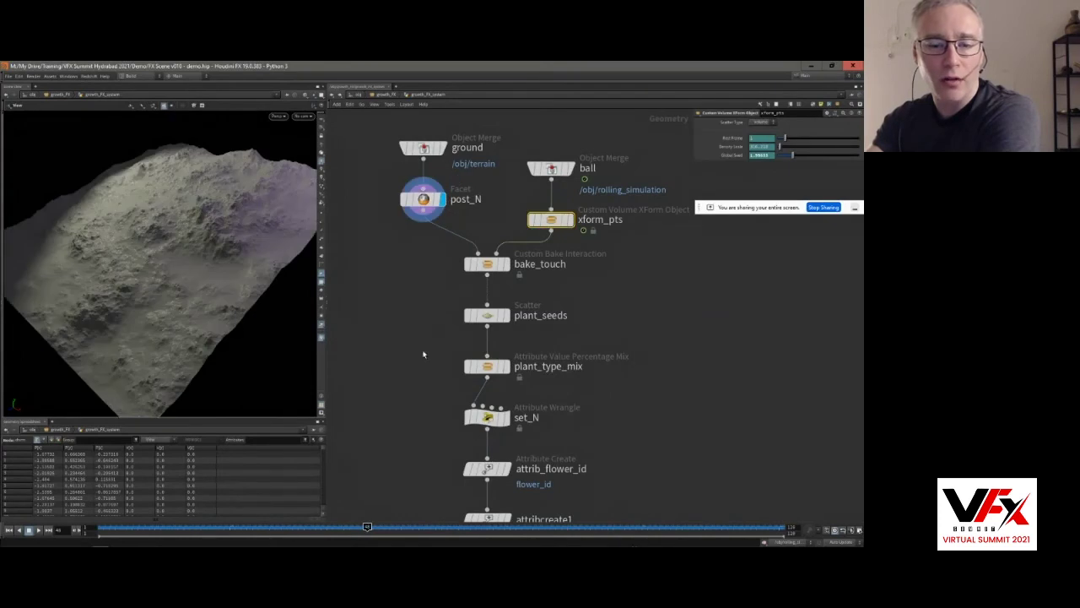
pyautogui.moveTo(332, 532); pyautogui.dragTo(320, 531)
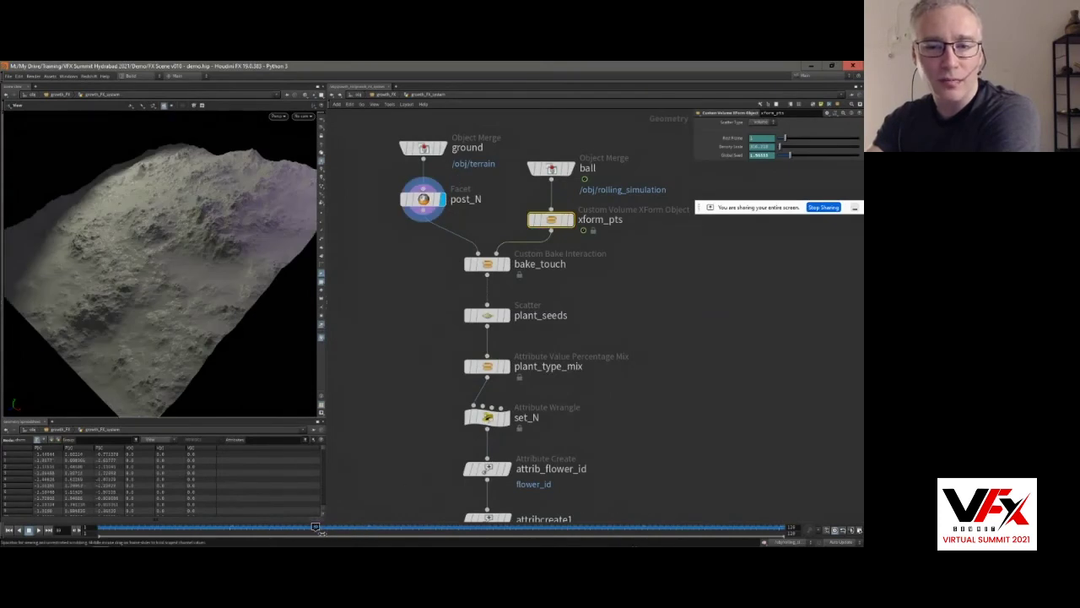
# Step: Display and select bake_touch, and bring up its node info to examine the baked attributes
pyautogui.click(507, 264)
pyautogui.click(488, 266)
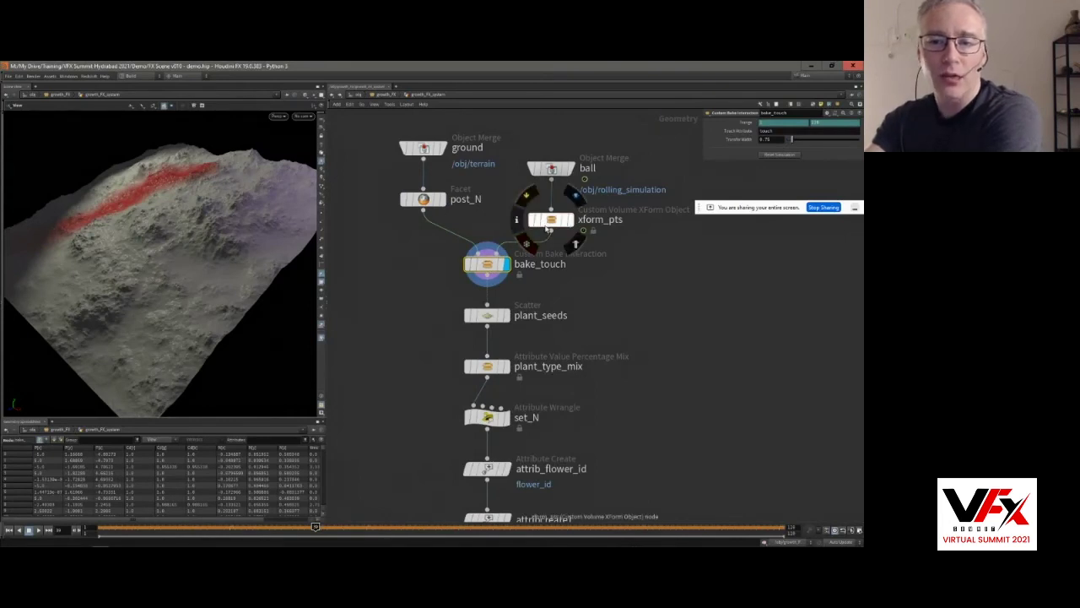
pyautogui.middleClick(547, 228)
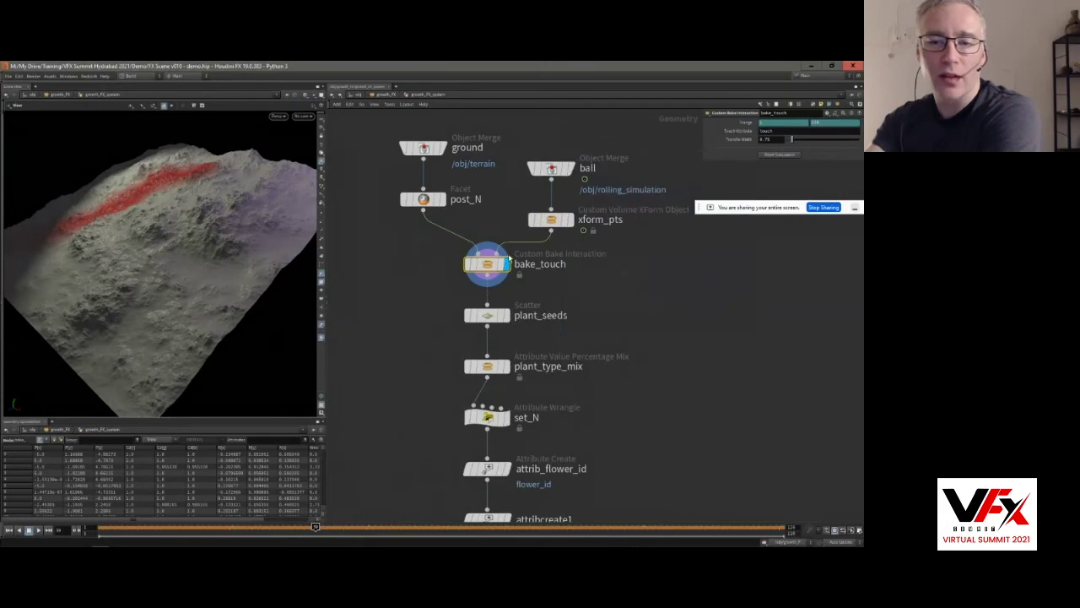
pyautogui.middleClick(490, 265)
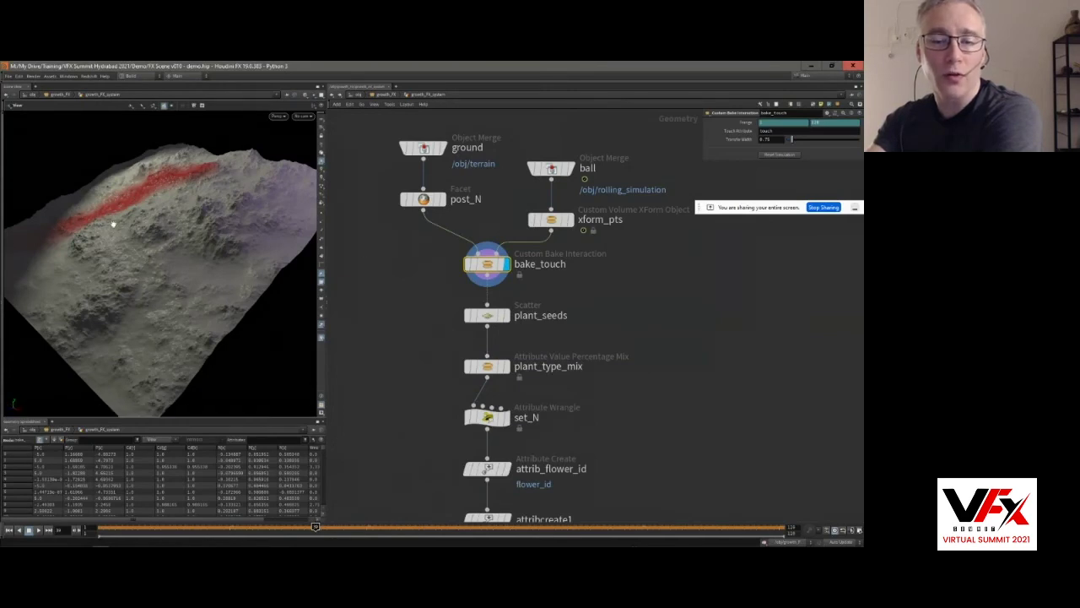
pyautogui.middleClick(490, 268)
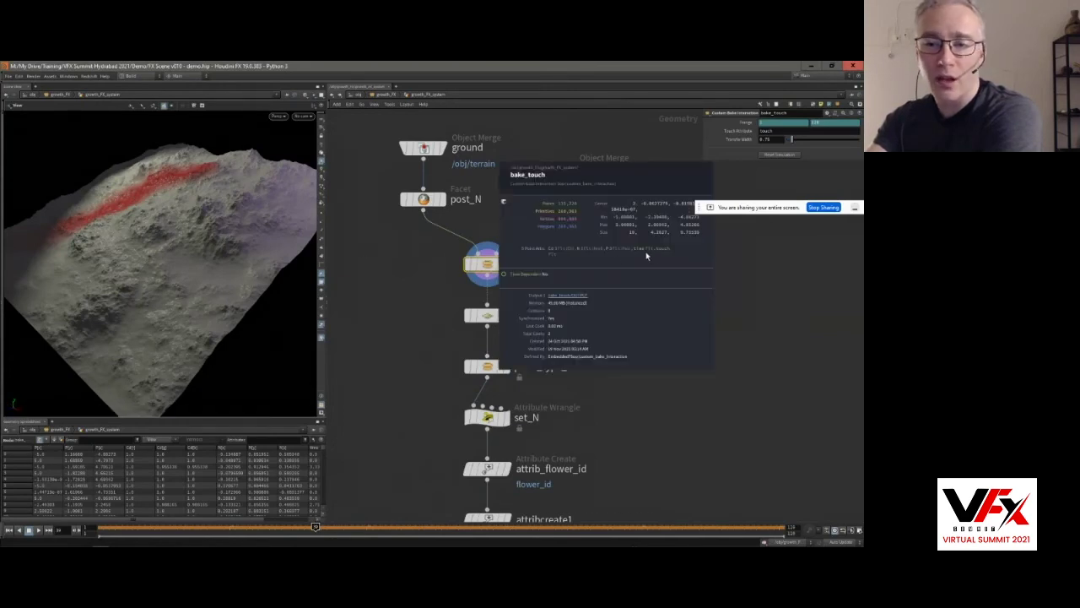
# Step: Hide all attributes in the geometry spreadsheet and re-enable only the time attribute
pyautogui.click(162, 440)
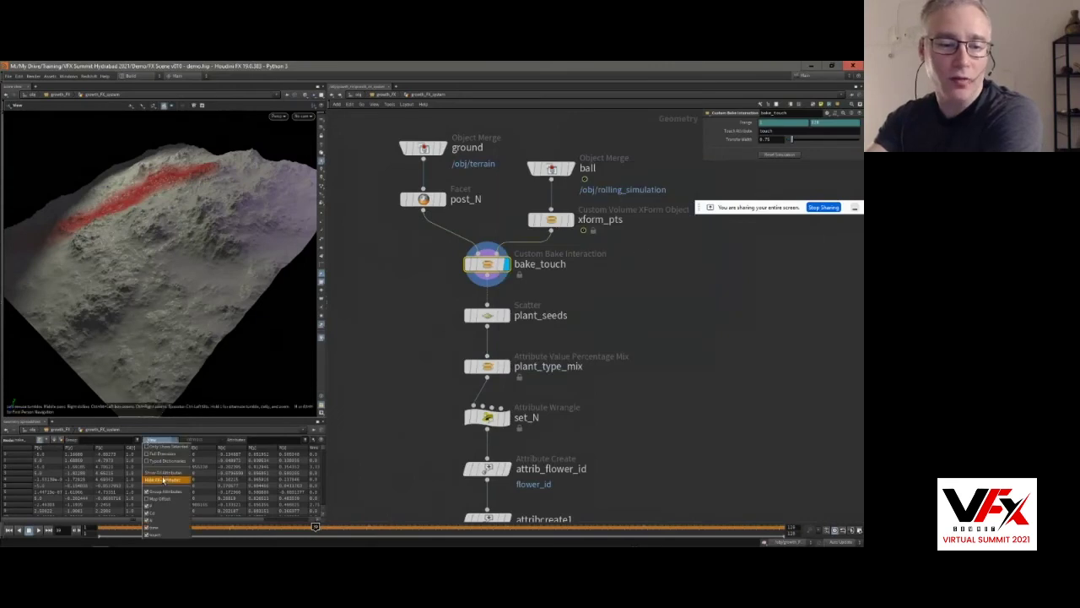
pyautogui.click(163, 480)
pyautogui.click(158, 441)
pyautogui.click(181, 528)
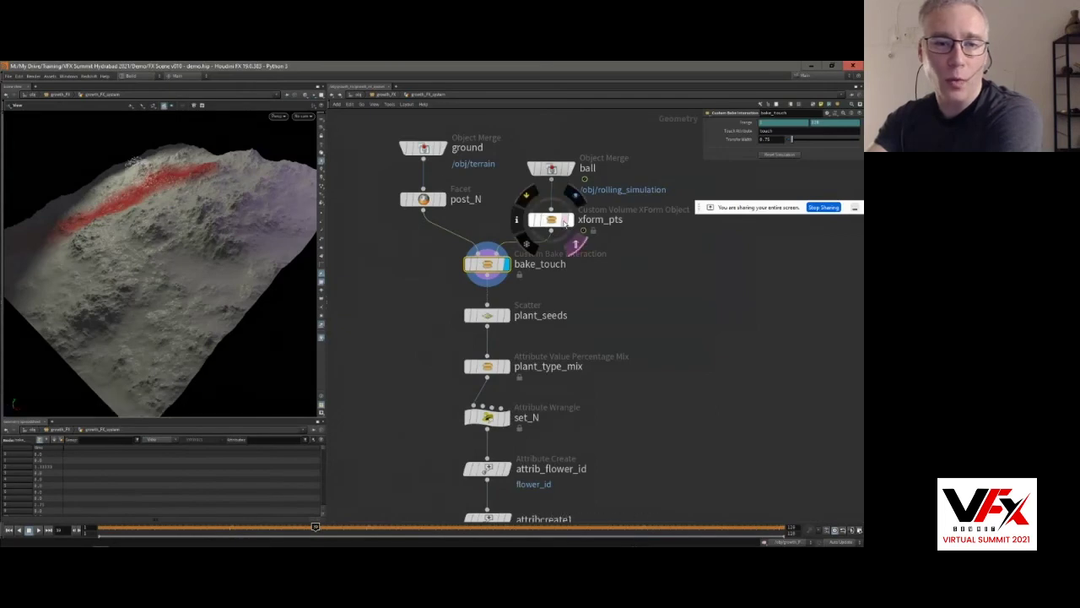
# Step: Scrub the timeline back a little over the baked trail, and display and select the plant_seeds scatter node
pyautogui.moveTo(317, 530)
pyautogui.mouseDown()
pyautogui.moveTo(247, 530)
pyautogui.moveTo(304, 529)
pyautogui.mouseUp()
pyautogui.moveTo(546, 409); pyautogui.dragTo(540, 356, button='middle')
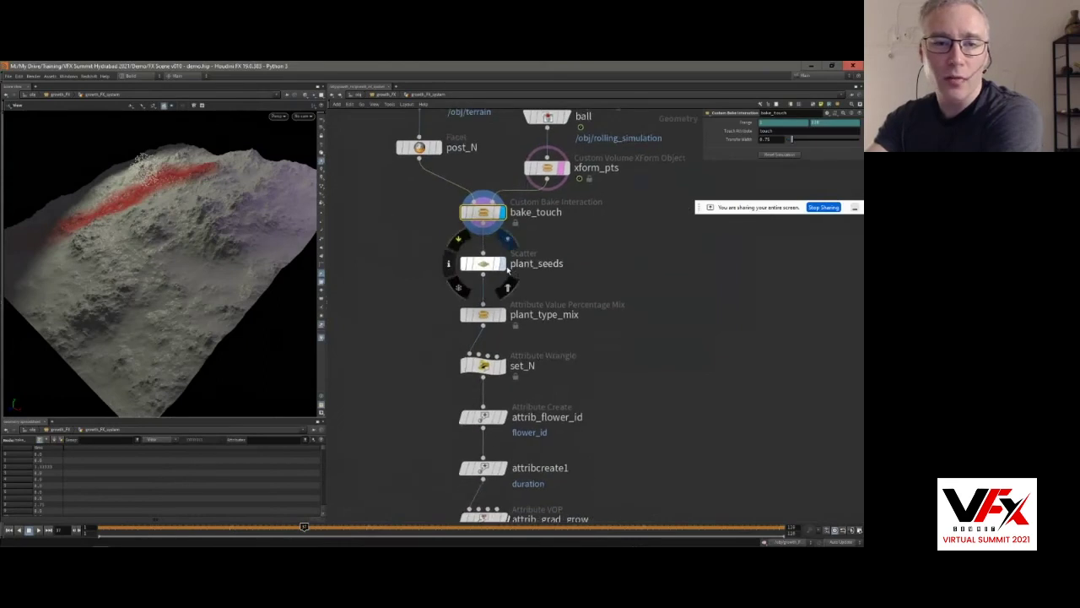
pyautogui.click(502, 263)
pyautogui.click(488, 266)
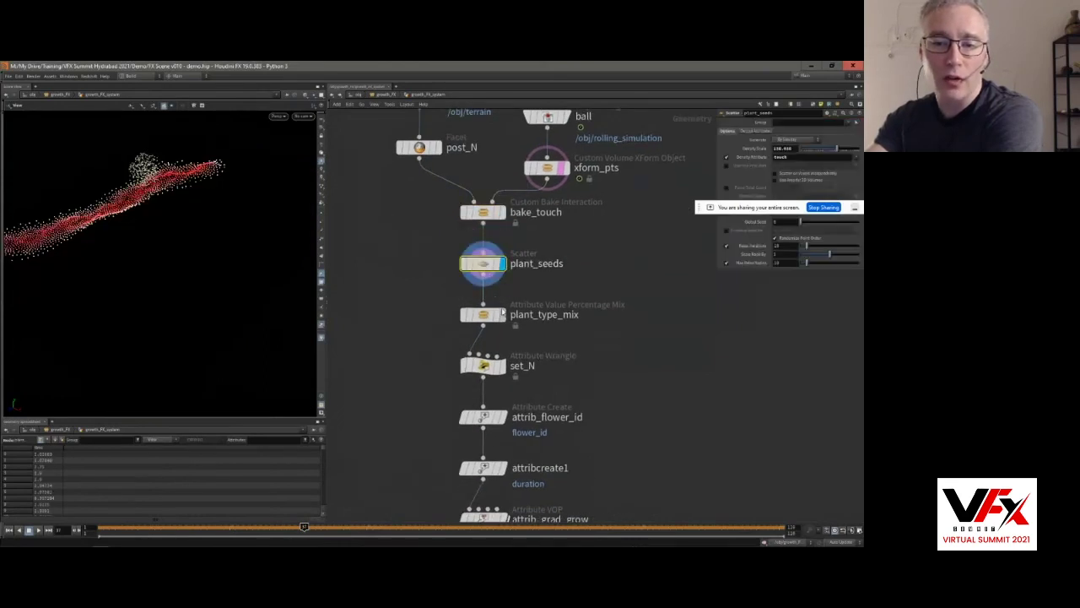
# Step: Display and select plant_type_mix to examine its flower and grass distribution settings
pyautogui.click(502, 314)
pyautogui.moveTo(553, 359); pyautogui.dragTo(550, 293, button='middle')
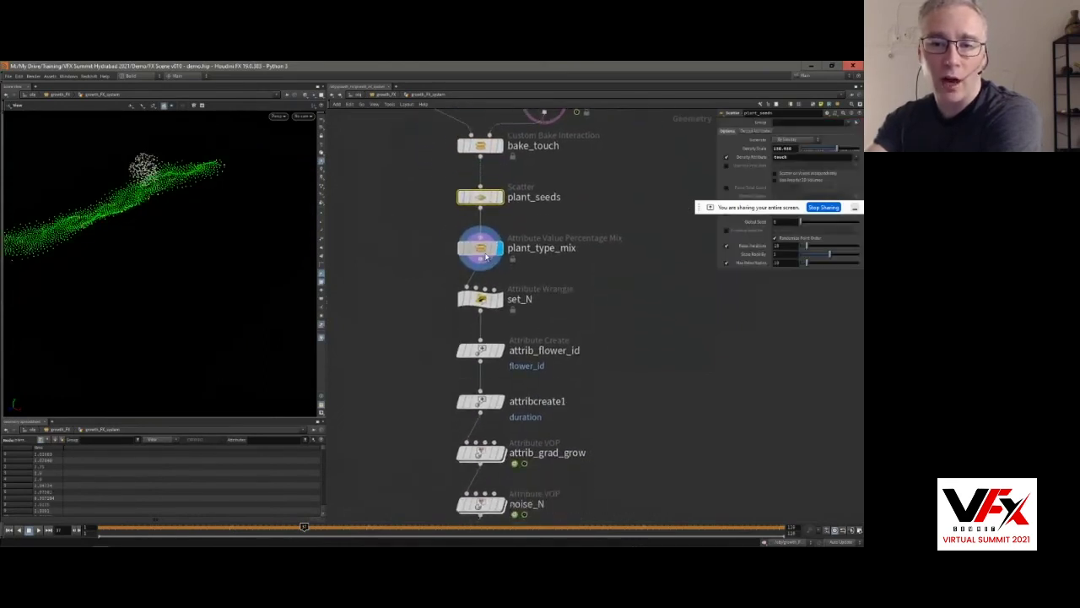
pyautogui.click(480, 247)
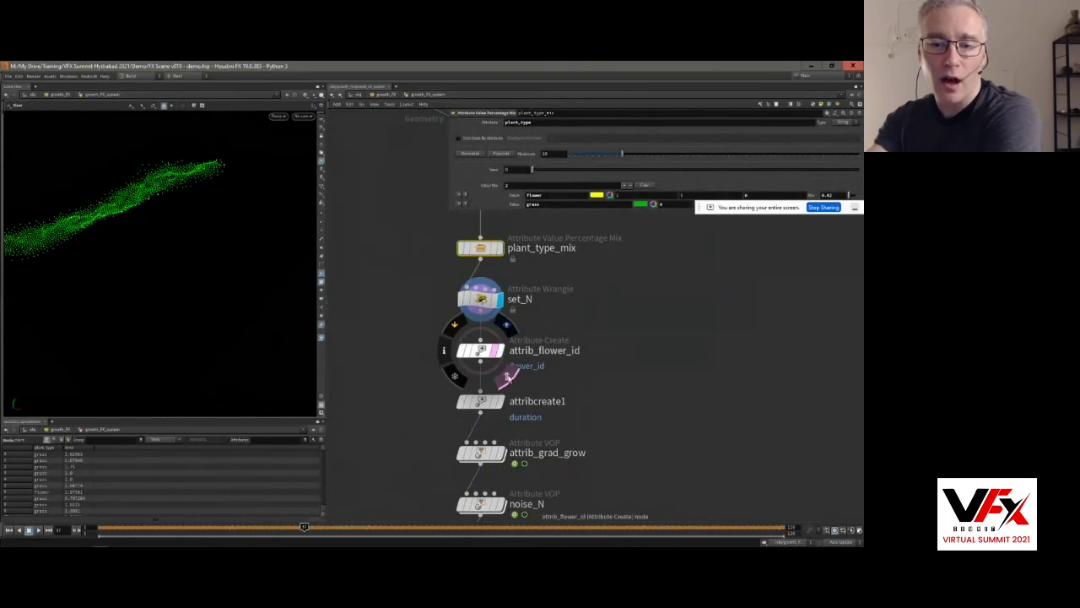
# Step: Display attrib_flower_id, then display and select attrib_grad_grow and scrub the timeline to examine its points up close
pyautogui.click(501, 355)
pyautogui.moveTo(527, 376); pyautogui.dragTo(526, 279, button='middle')
pyautogui.click(500, 355)
pyautogui.moveTo(544, 394); pyautogui.dragTo(543, 308, button='middle')
pyautogui.click(479, 269)
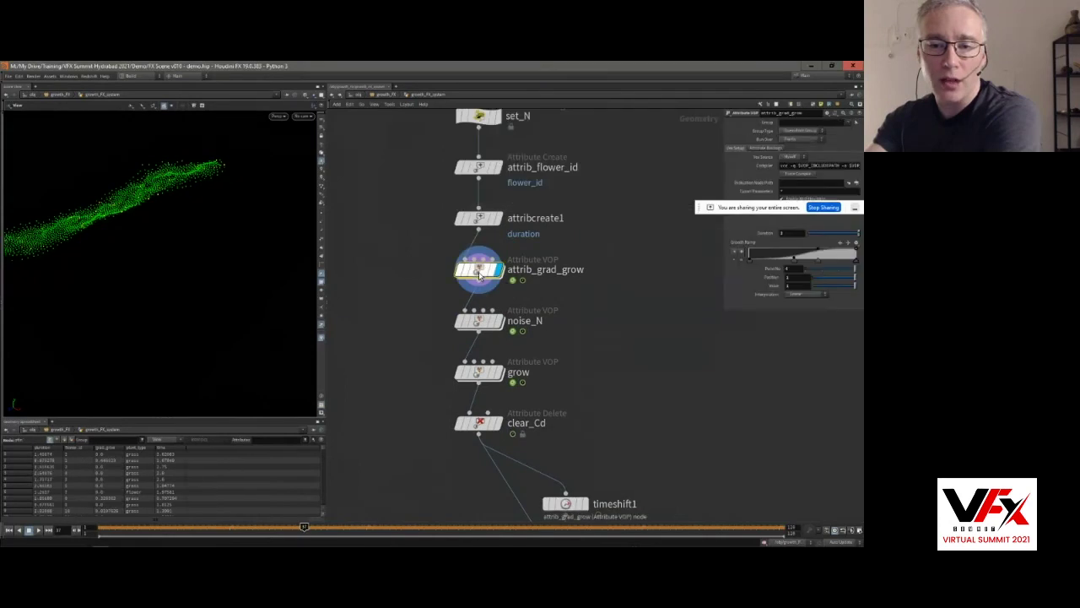
pyautogui.moveTo(282, 528)
pyautogui.mouseDown()
pyautogui.moveTo(241, 529)
pyautogui.moveTo(299, 529)
pyautogui.mouseUp()
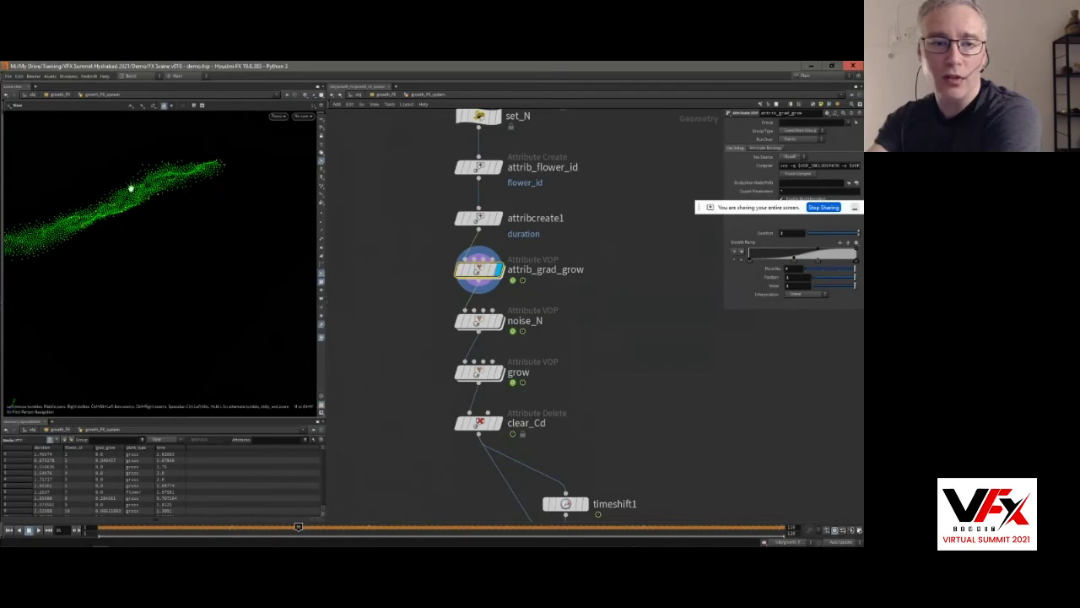
pyautogui.moveTo(147, 186)
pyautogui.mouseDown()
pyautogui.moveTo(191, 169)
pyautogui.moveTo(169, 185)
pyautogui.mouseUp()
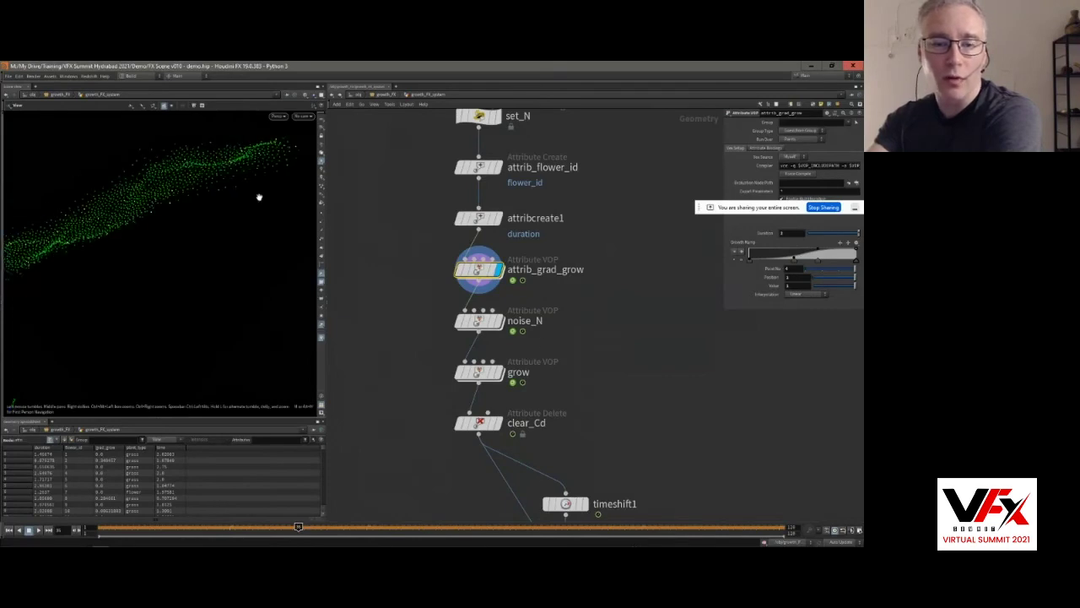
# Step: Display clear_Cd and continue down the chain to display split_by_end_growth
pyautogui.moveTo(594, 401); pyautogui.dragTo(586, 255, button='middle')
pyautogui.click(490, 278)
pyautogui.moveTo(493, 403); pyautogui.dragTo(426, 212, button='middle')
pyautogui.click(524, 281)
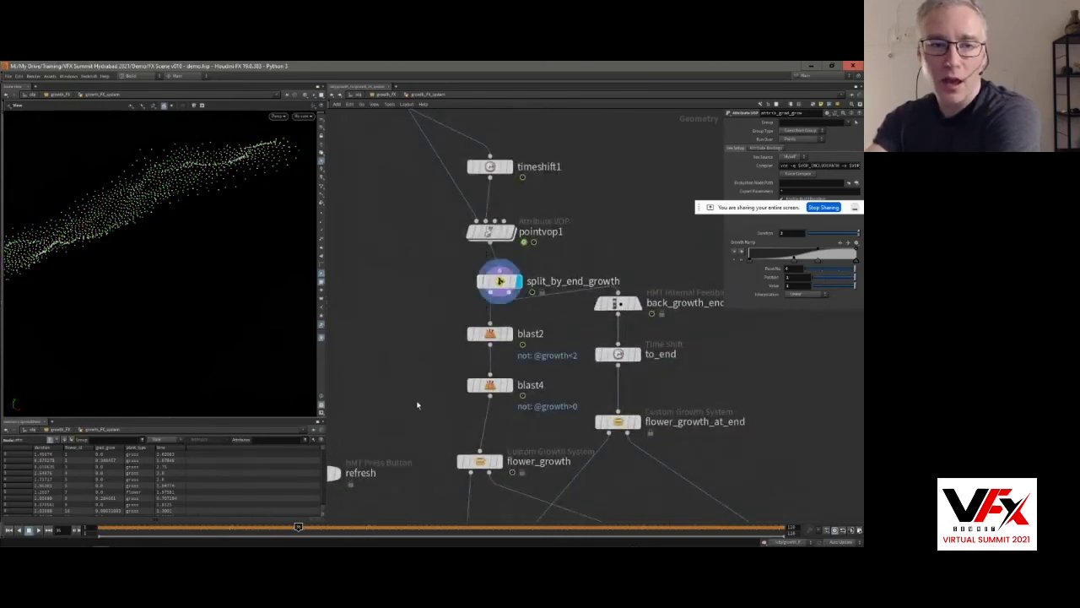
# Step: Display OUTPUT_flowers at the end of the chain and scrub the timeline to examine the growing flowers
pyautogui.moveTo(416, 400); pyautogui.dragTo(406, 266, button='middle')
pyautogui.scroll(-2, 406, 265)
pyautogui.moveTo(511, 454); pyautogui.dragTo(509, 417, button='middle')
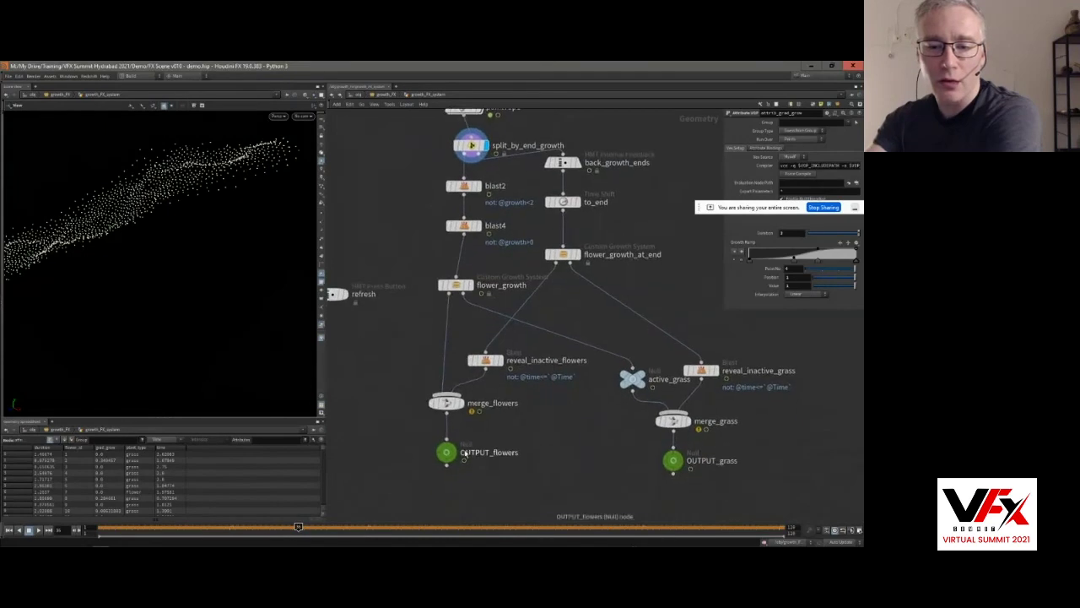
pyautogui.click(464, 453)
pyautogui.moveTo(295, 528); pyautogui.dragTo(363, 508)
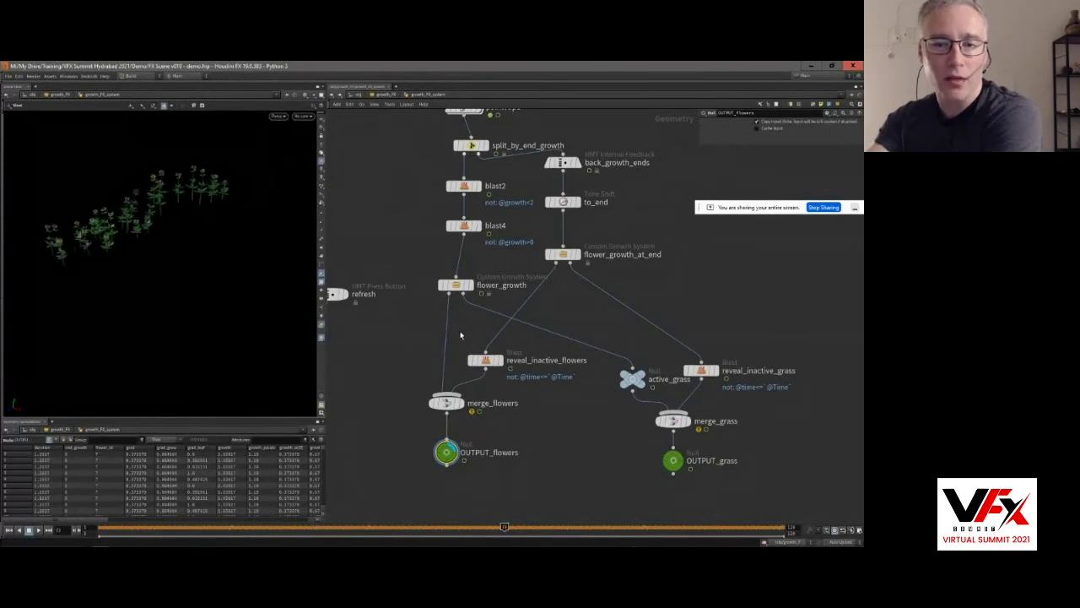
# Step: Look inside the flower_growth node at its flower and grass branches, and return to growth_FX_system
pyautogui.click(456, 285)
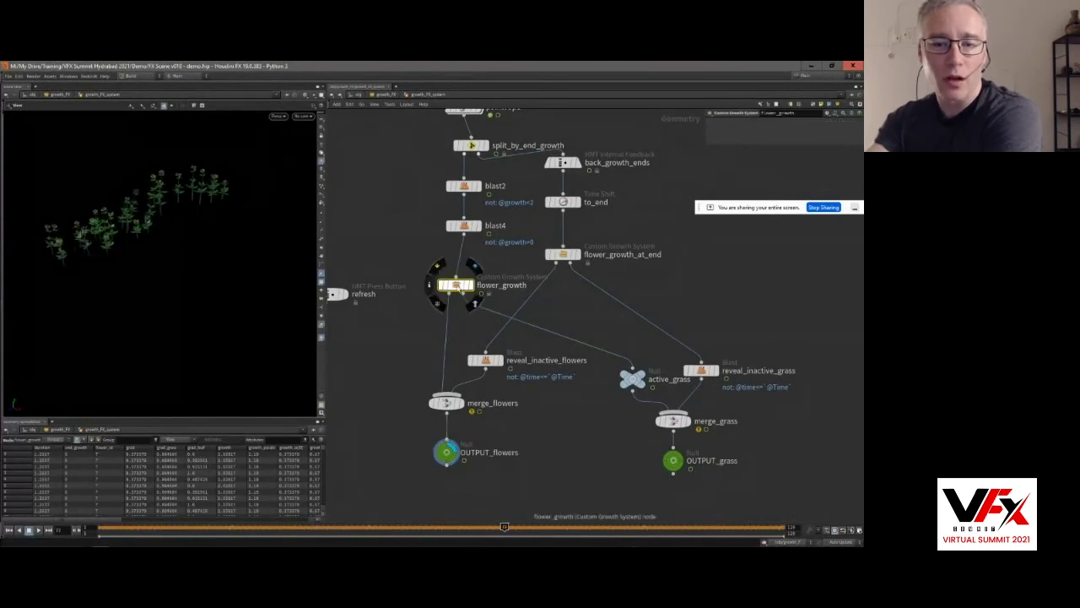
pyautogui.doubleClick(454, 289)
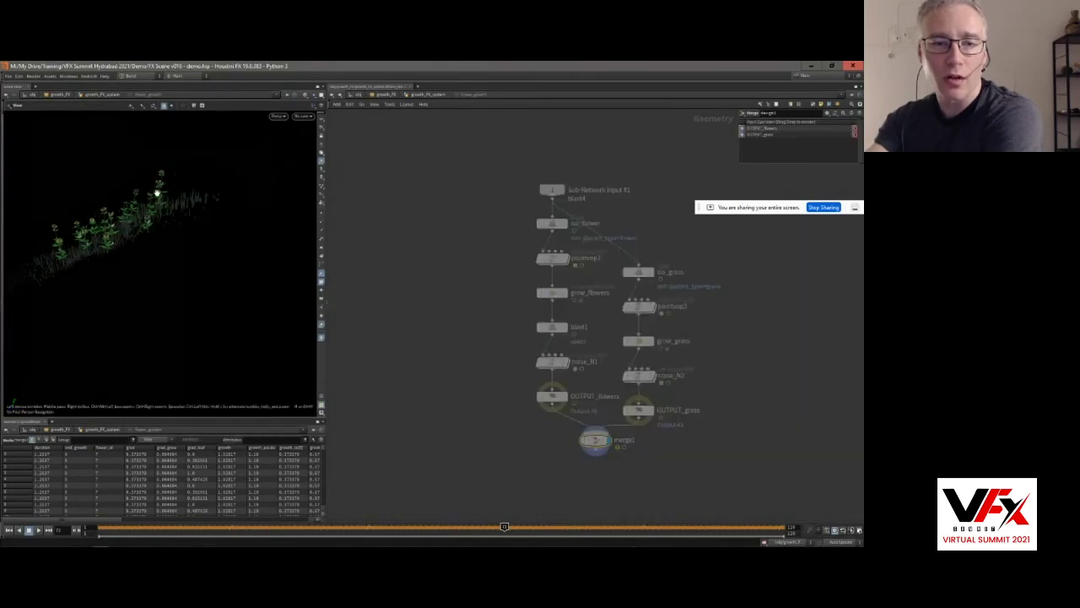
pyautogui.click(421, 97)
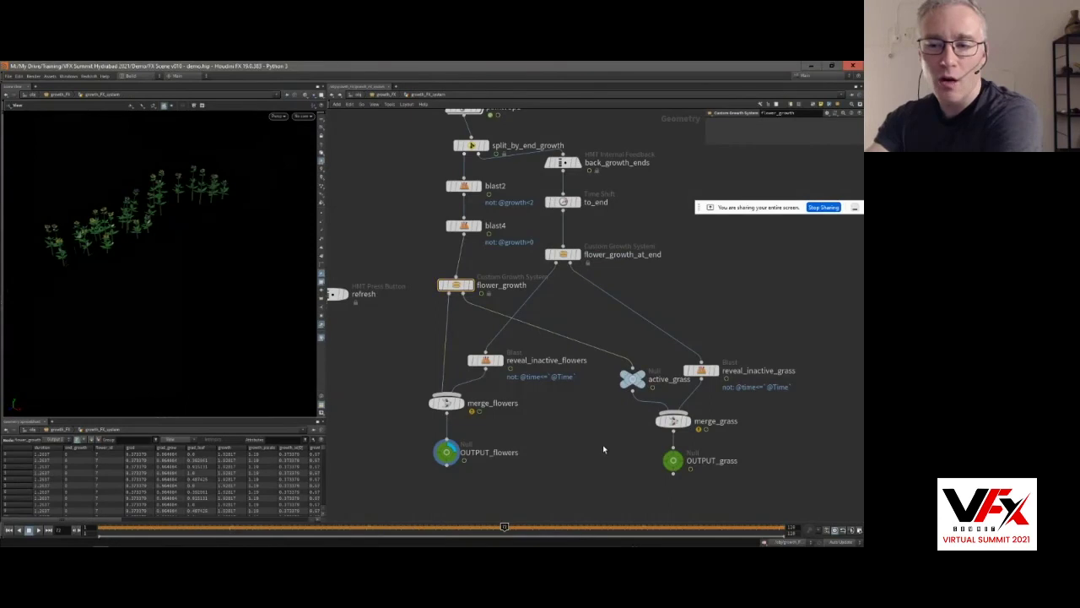
# Step: Display OUTPUT_grass and scrub the timeline to examine the growing grass
pyautogui.moveTo(602, 449); pyautogui.dragTo(586, 444, button='middle')
pyautogui.click(655, 455)
pyautogui.moveTo(488, 532); pyautogui.dragTo(413, 496)
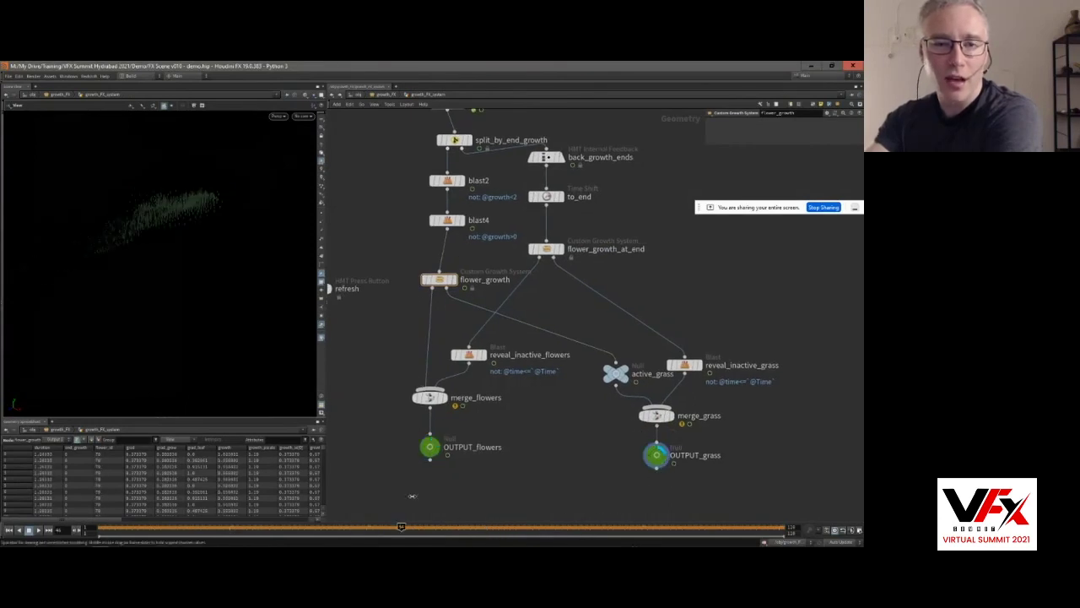
# Step: Return to the scene's object level and hide growth_FX in the FX elements group
pyautogui.press('u')
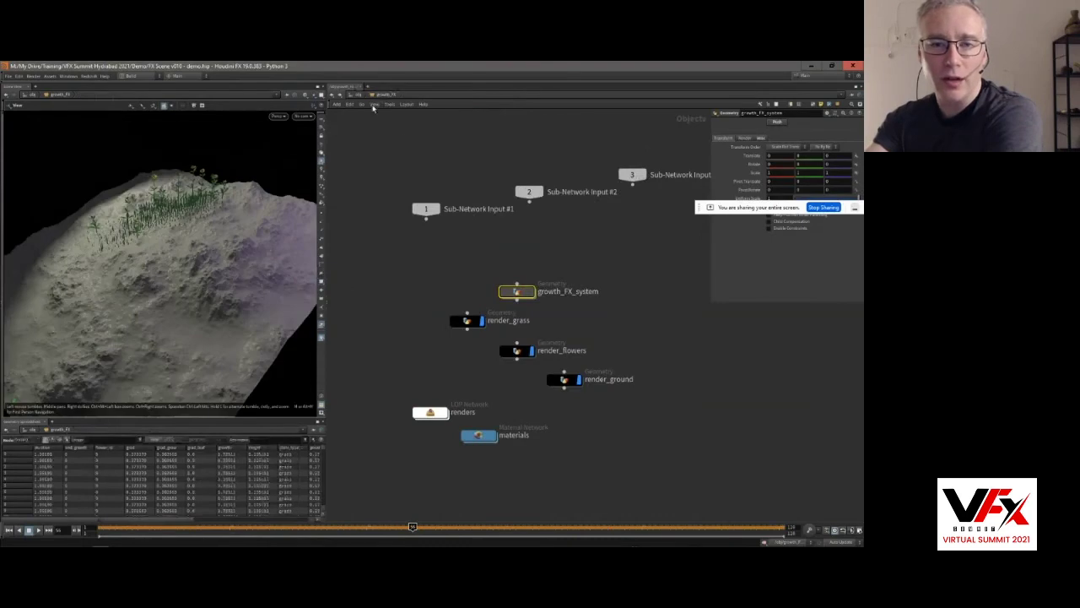
pyautogui.press('u')
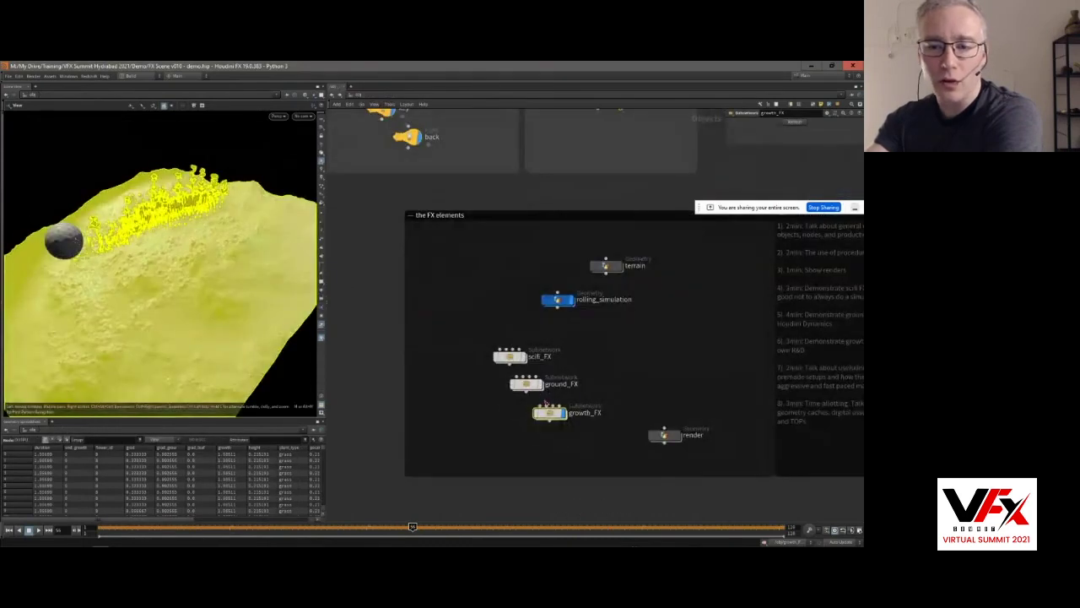
pyautogui.click(564, 413)
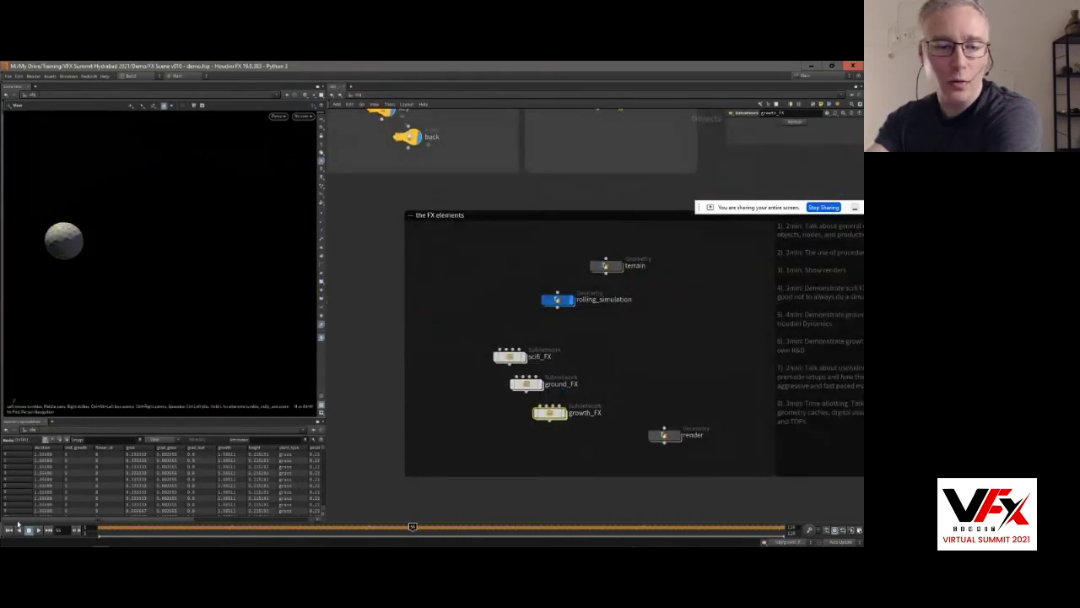
# Step: Rewind the timeline to the first frame and open the ground_FX network
pyautogui.click(10, 531)
pyautogui.doubleClick(527, 384)
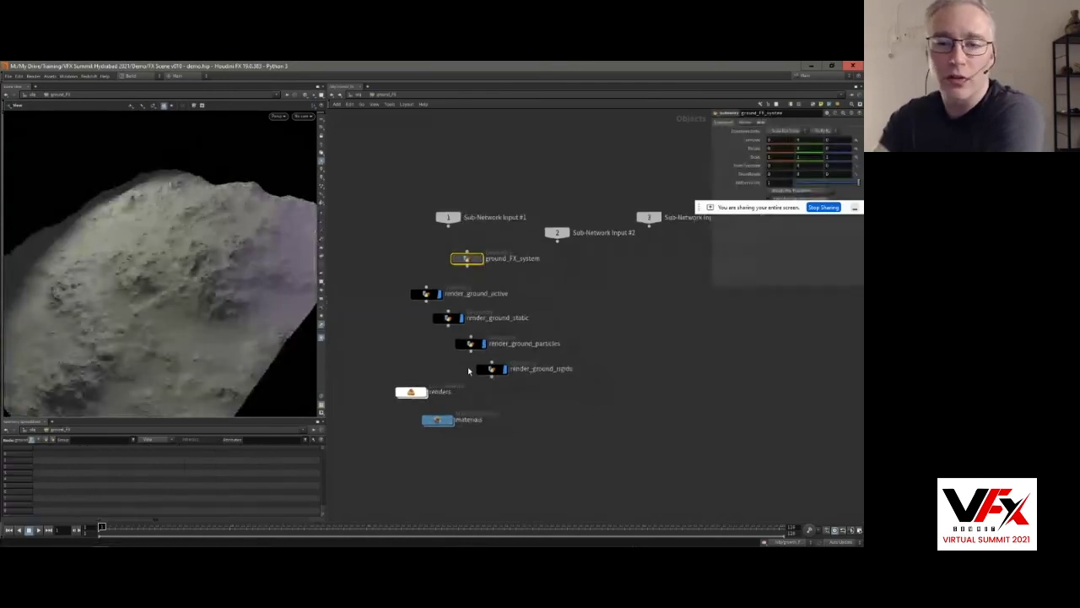
# Step: Leave the ground_FX network and return to the scene's object level with the FX elements group in view
pyautogui.moveTo(371, 374); pyautogui.dragTo(377, 385, button='middle')
pyautogui.click(377, 384)
pyautogui.click(360, 95)
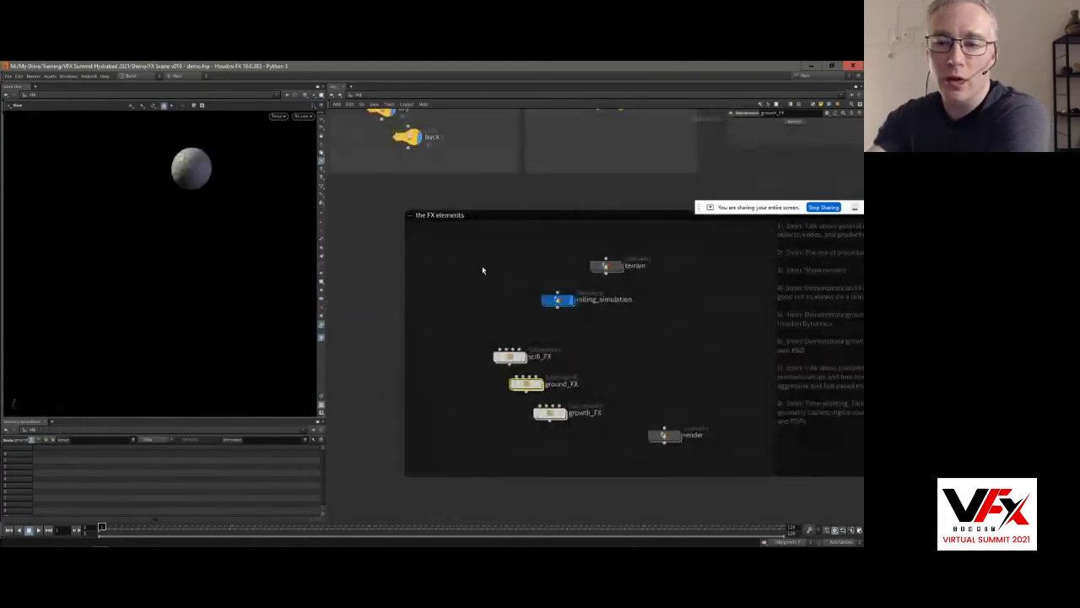
pyautogui.moveTo(481, 268); pyautogui.dragTo(450, 341, button='middle')
pyautogui.scroll(-3, 448, 346)
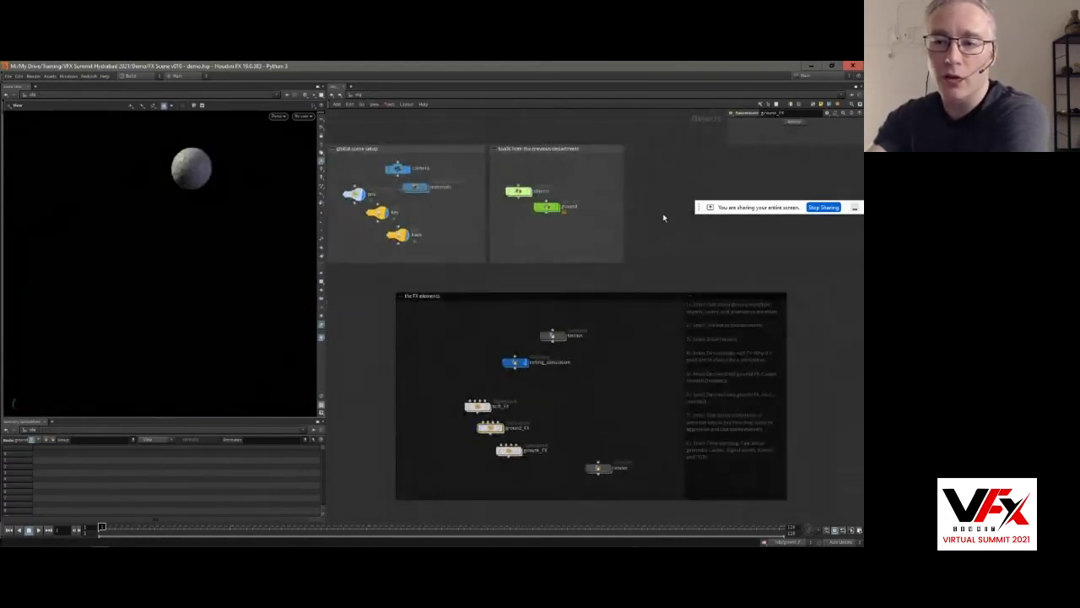
pyautogui.moveTo(697, 211); pyautogui.dragTo(684, 172)
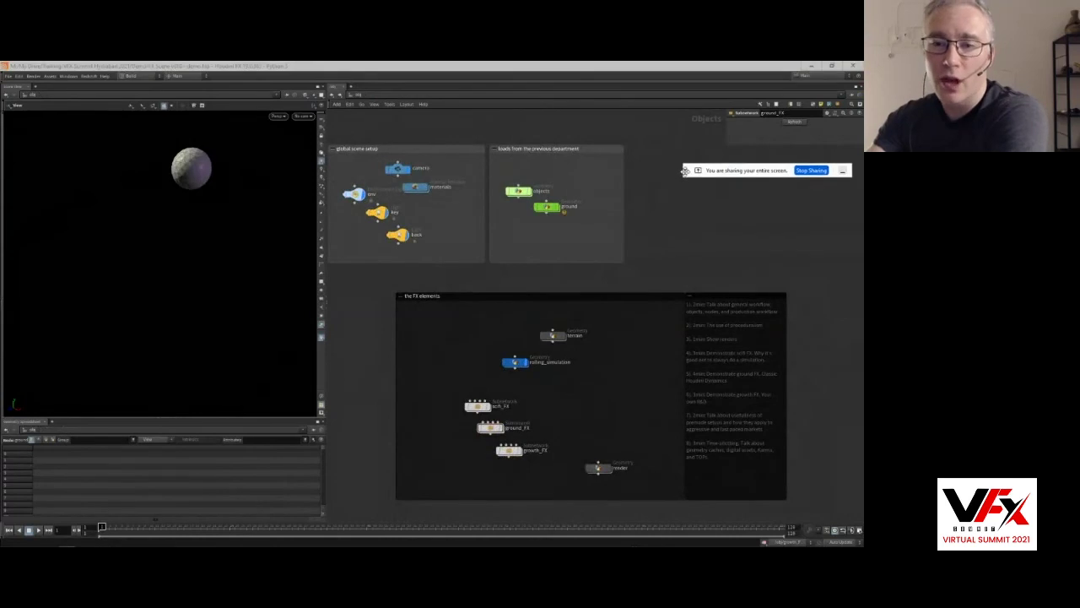
pyautogui.click(653, 233)
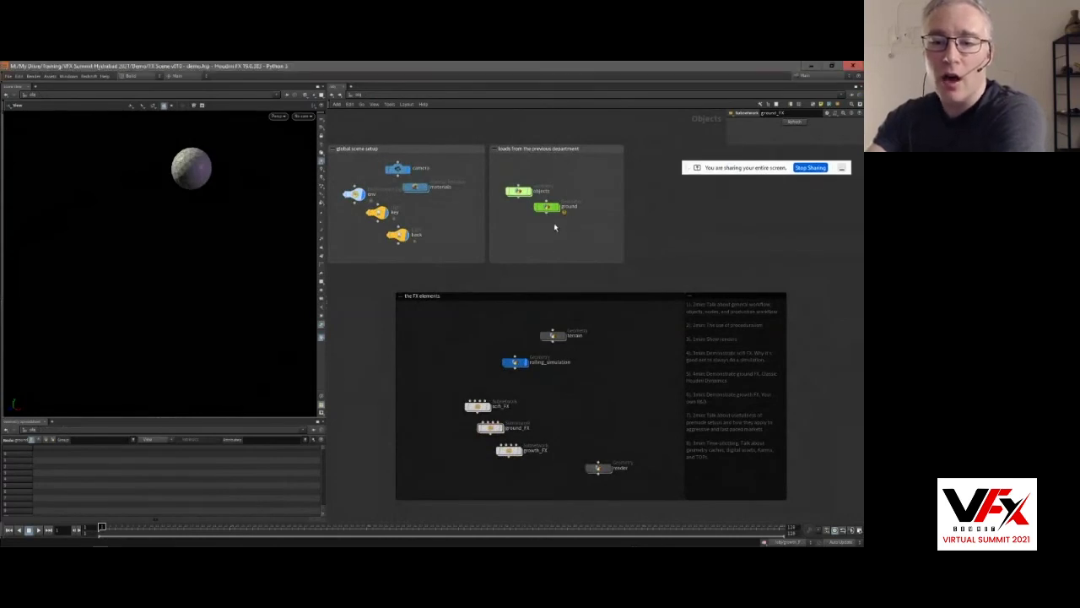
# Step: Display scifi_FX in the FX elements group and scrub the timeline forward to examine the effect around the rolling sphere
pyautogui.click(493, 407)
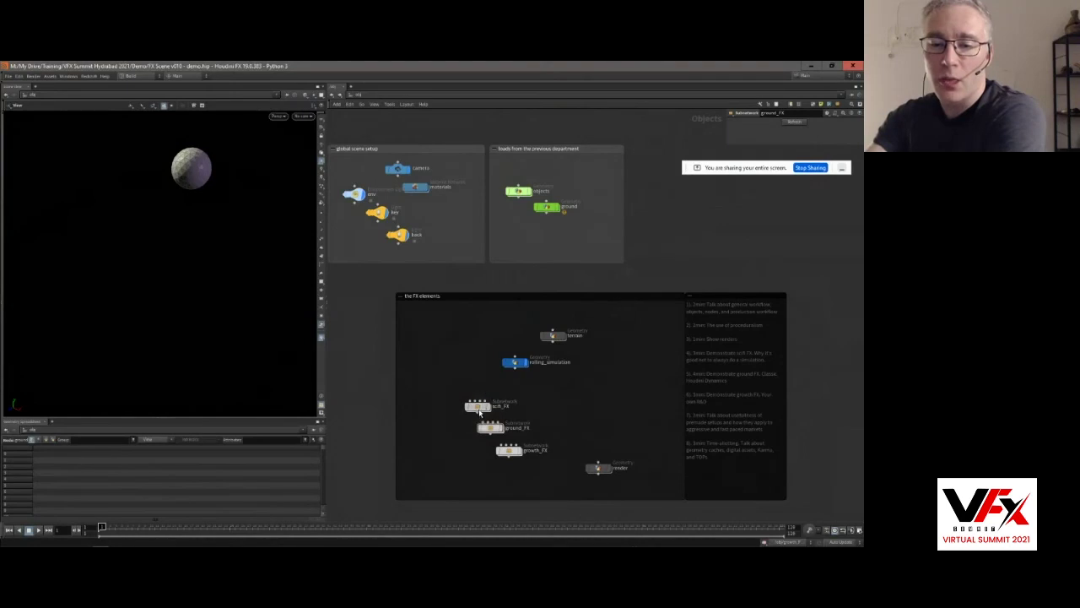
pyautogui.click(488, 409)
pyautogui.moveTo(288, 532); pyautogui.dragTo(361, 530)
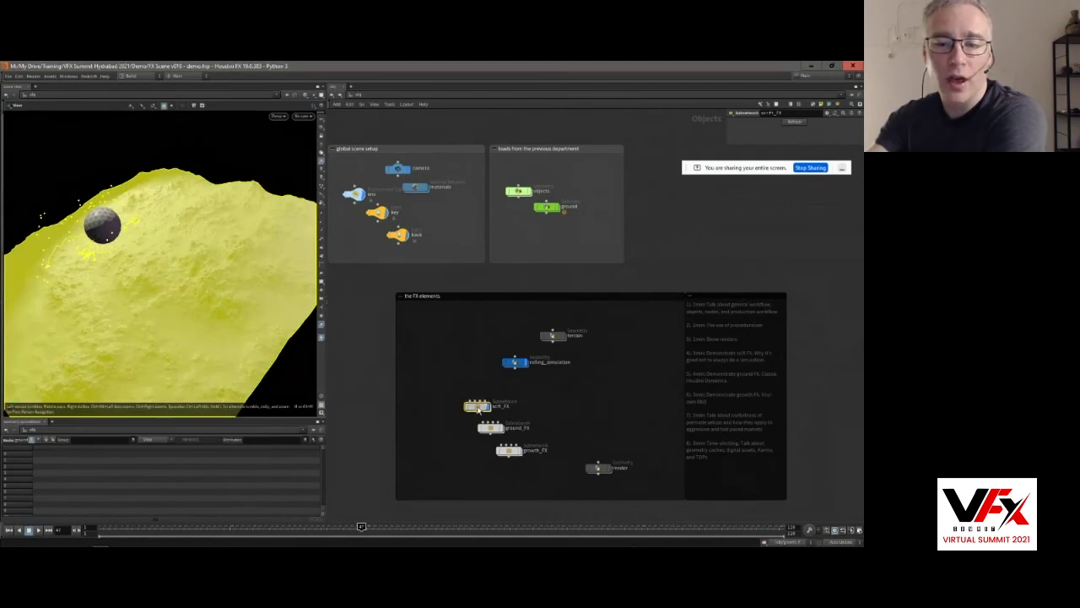
# Step: Look inside scifi_FX at scifi_system and its ground, electricity and sparks render nodes, and return to the object level
pyautogui.moveTo(535, 415); pyautogui.dragTo(535, 383, button='middle')
pyautogui.moveTo(535, 384); pyautogui.dragTo(549, 386, button='right')
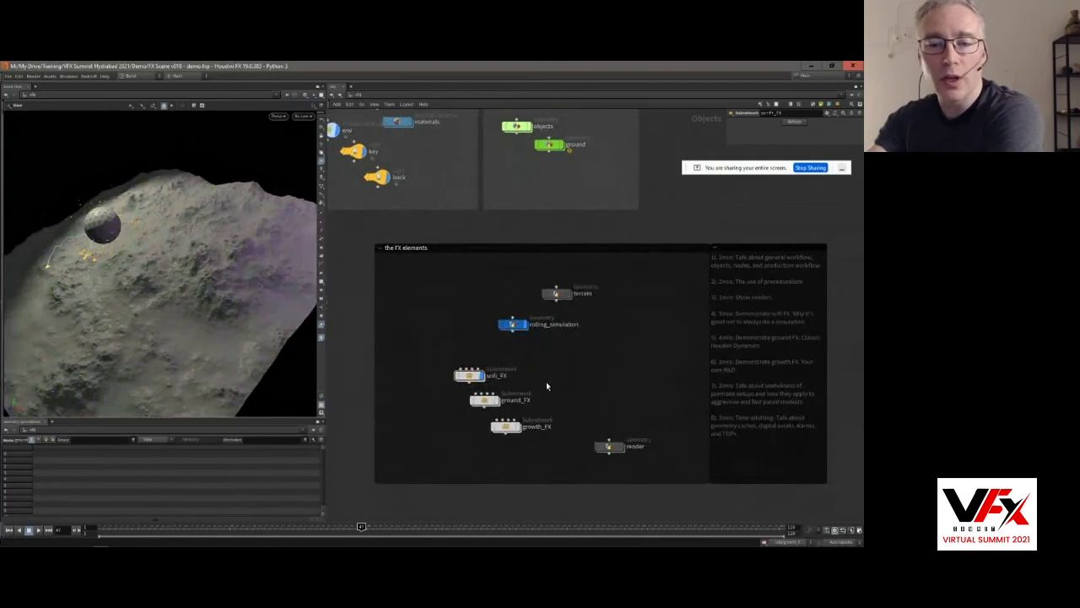
pyautogui.doubleClick(475, 376)
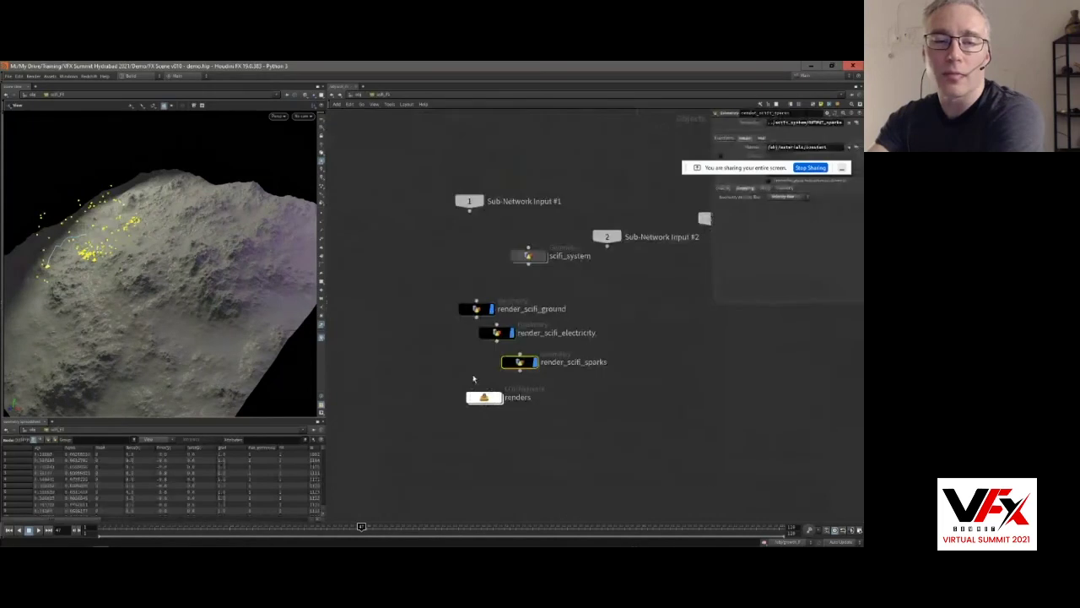
pyautogui.moveTo(433, 235); pyautogui.dragTo(545, 456)
pyautogui.click(400, 342)
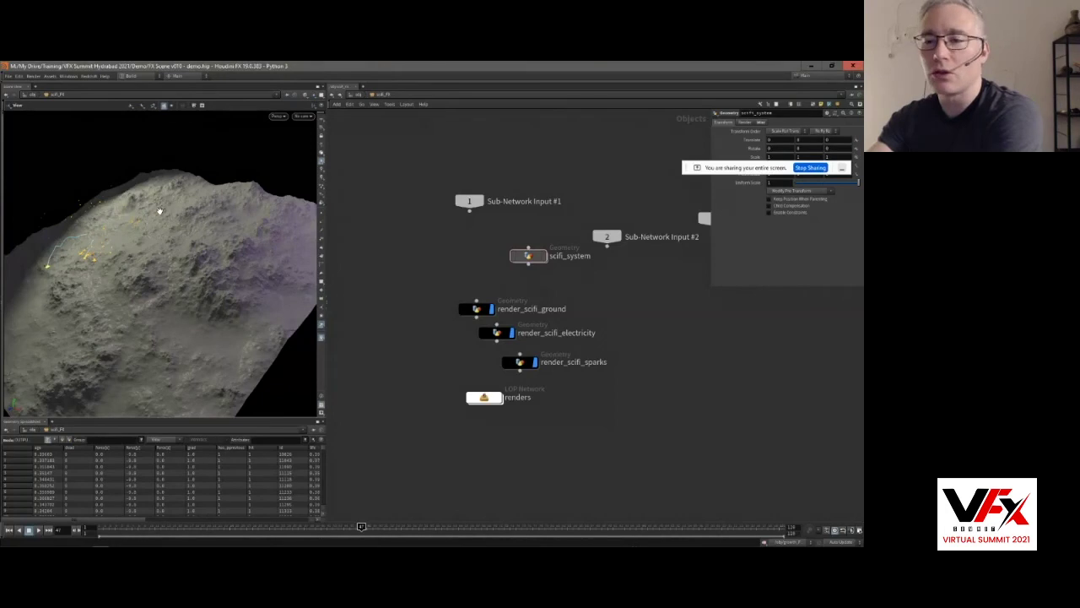
pyautogui.moveTo(683, 173); pyautogui.dragTo(671, 488)
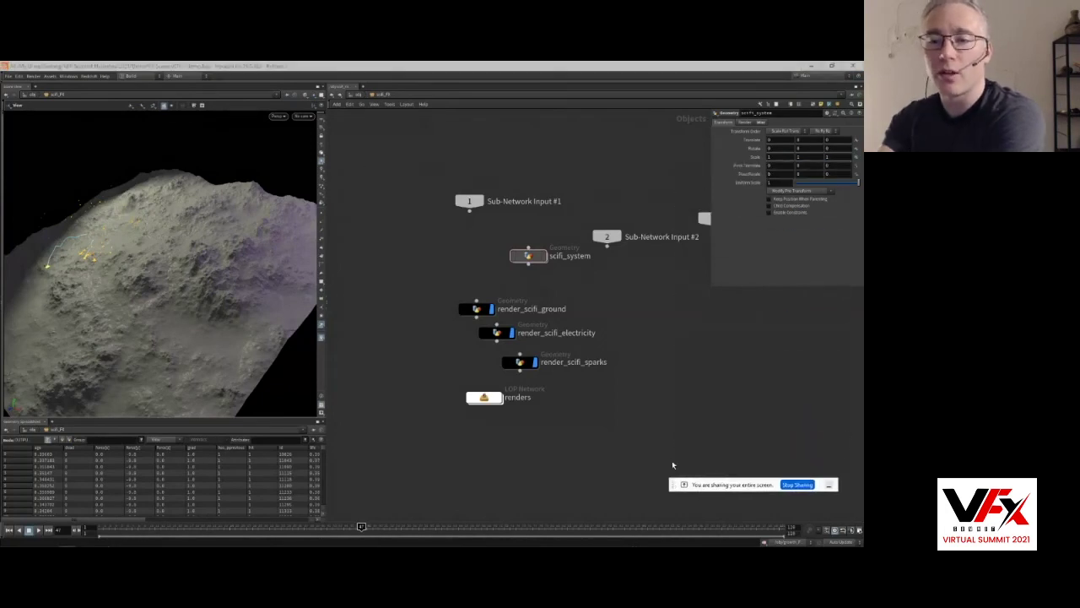
pyautogui.click(408, 158)
pyautogui.click(359, 95)
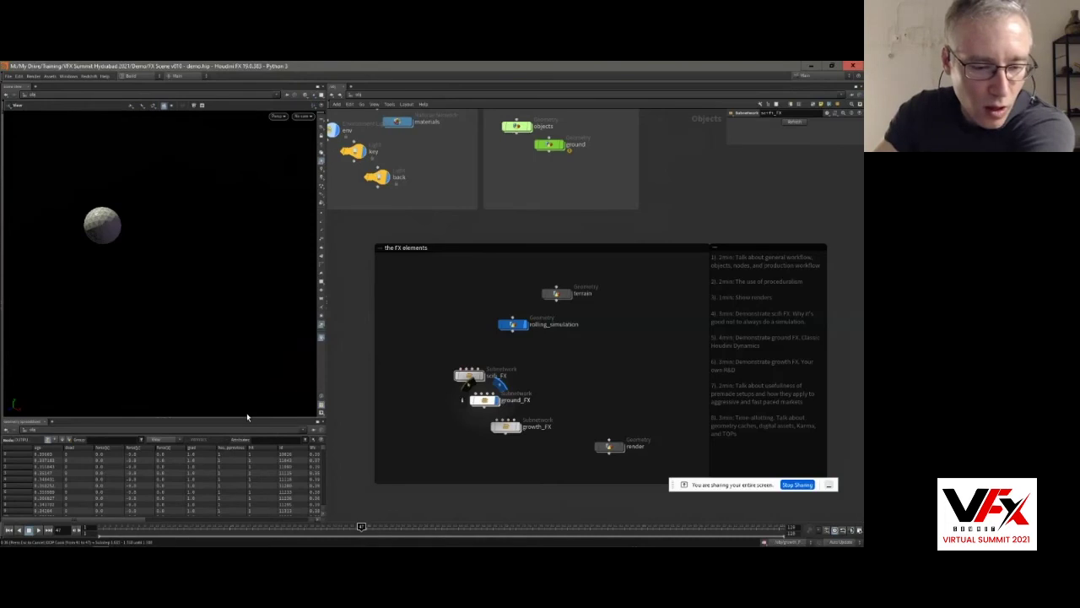
# Step: Switch to the MPlay window, scrub through the export_ground render to examine the cracking ground, and switch back to Houdini
pyautogui.moveTo(84, 541)
pyautogui.click(93, 516)
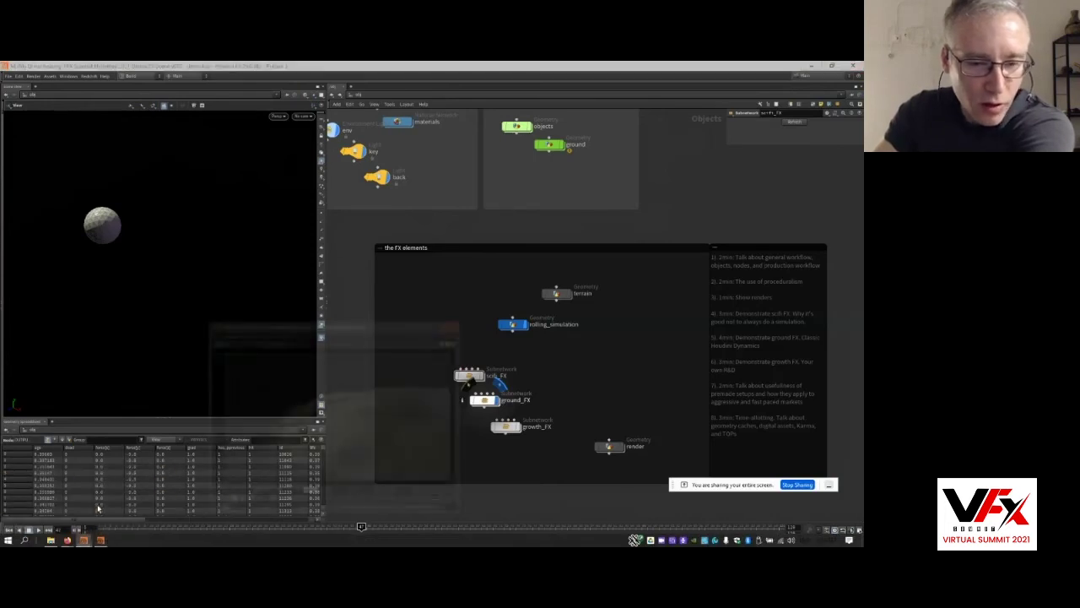
pyautogui.moveTo(248, 274); pyautogui.dragTo(153, 119)
pyautogui.scroll(1, 292, 316)
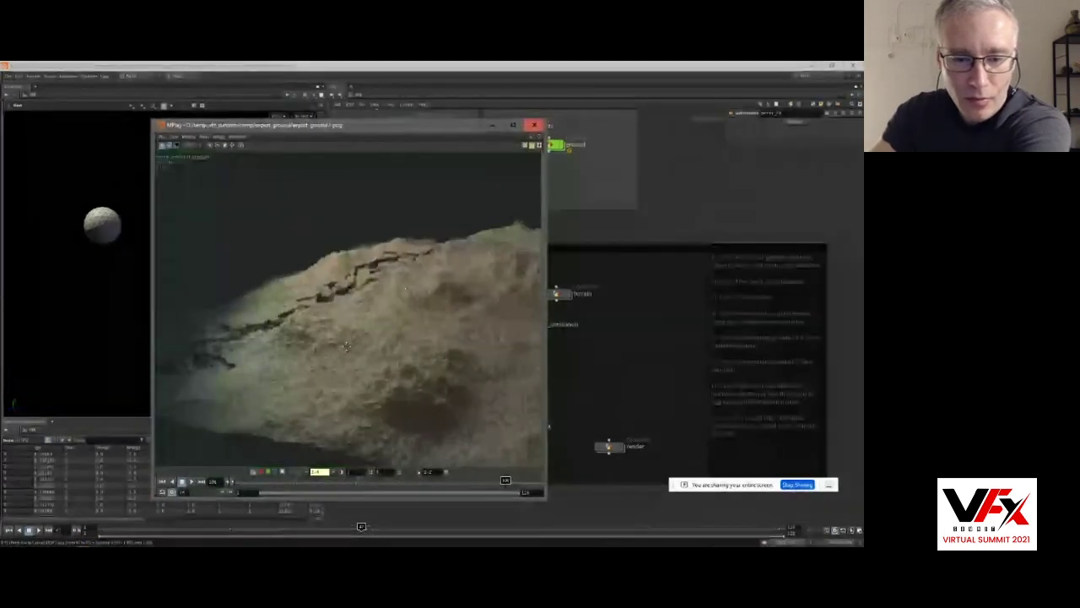
pyautogui.moveTo(370, 483); pyautogui.dragTo(336, 483)
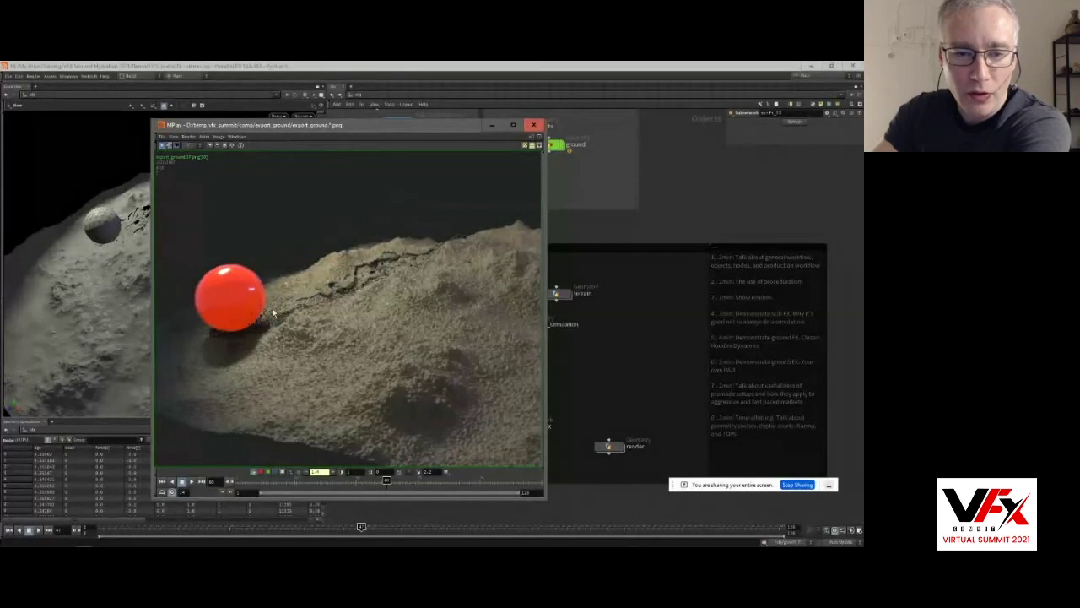
pyautogui.moveTo(382, 488)
pyautogui.mouseDown()
pyautogui.moveTo(325, 486)
pyautogui.moveTo(398, 485)
pyautogui.moveTo(332, 486)
pyautogui.moveTo(377, 483)
pyautogui.mouseUp()
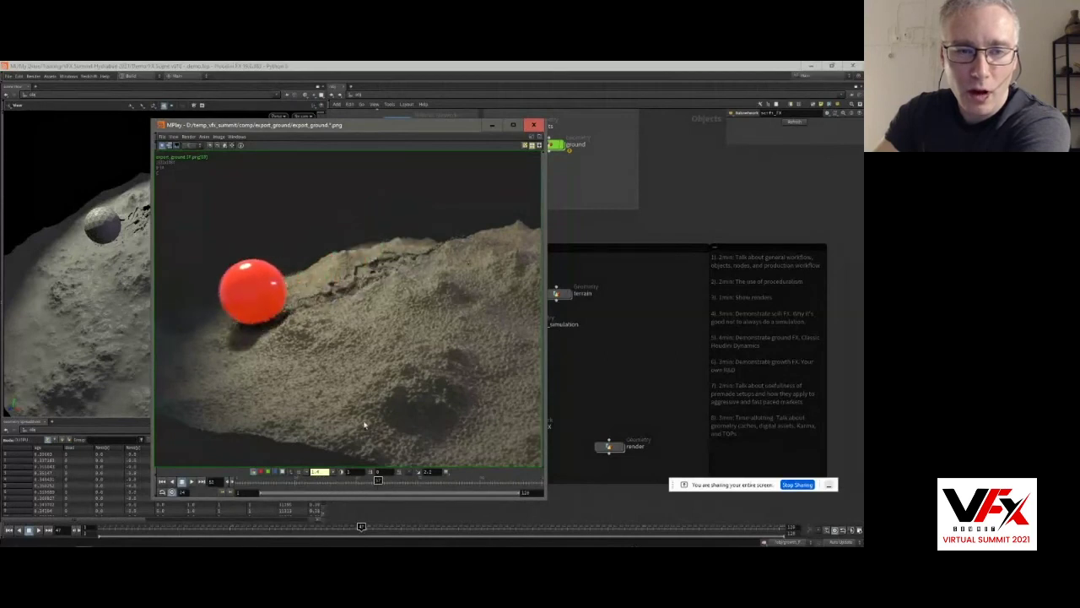
pyautogui.click(251, 69)
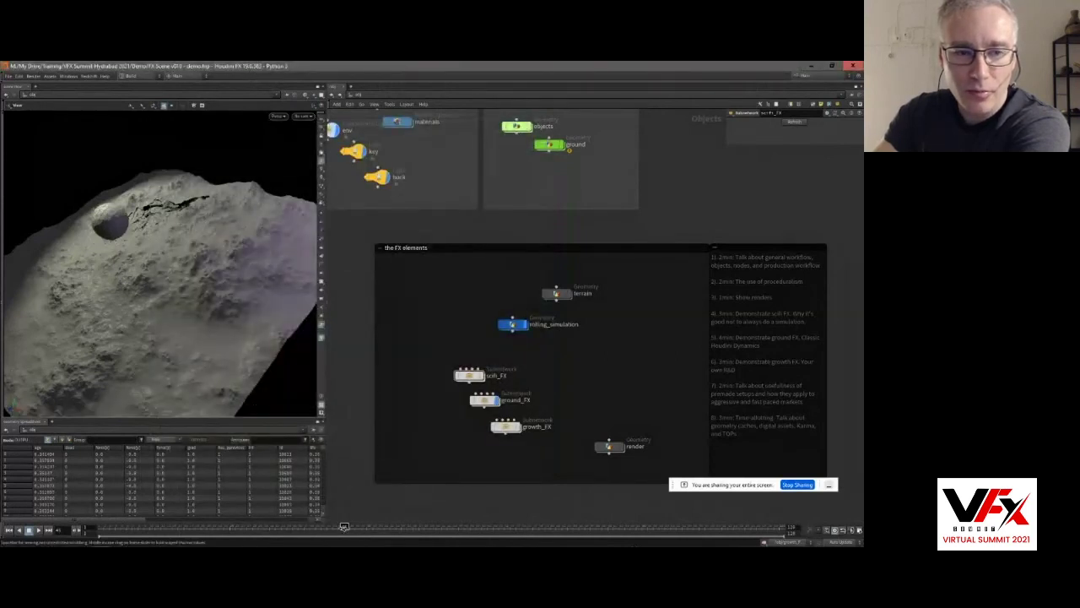
# Step: Open ground_FX, leave only render_ground_active displayed and scrub the timeline to examine the active ground pieces
pyautogui.doubleClick(485, 400)
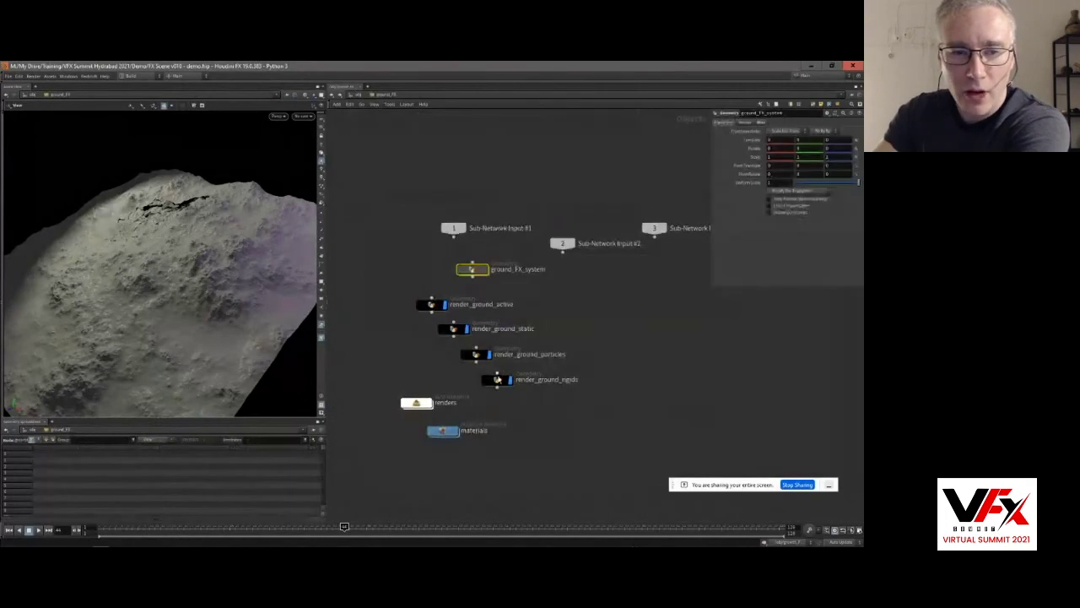
pyautogui.scroll(2, 474, 302)
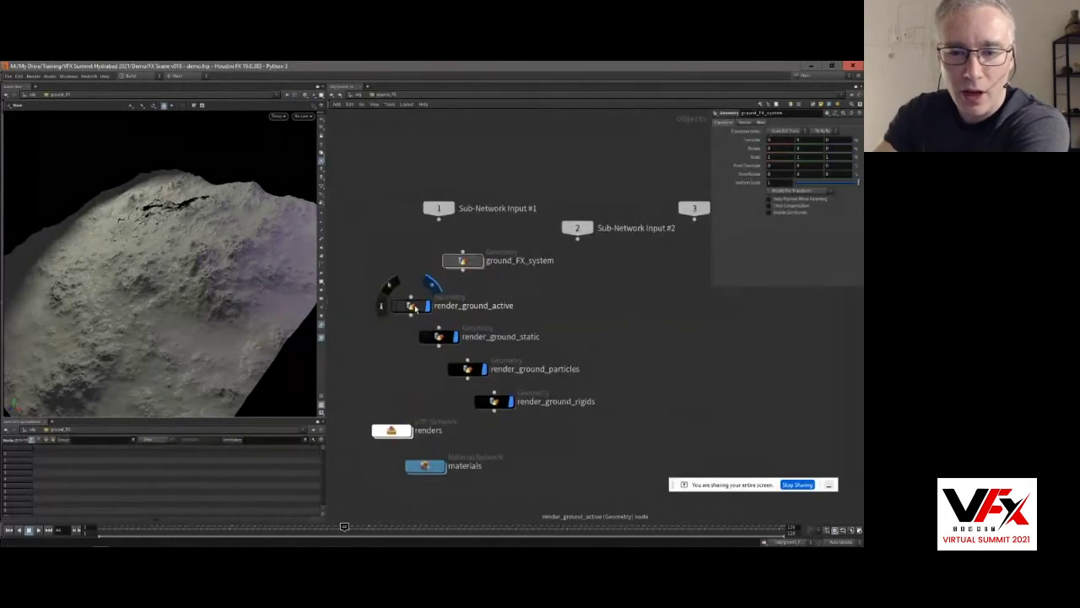
pyautogui.click(405, 305)
pyautogui.moveTo(505, 402); pyautogui.dragTo(446, 329)
pyautogui.click(455, 339)
pyautogui.click(410, 340)
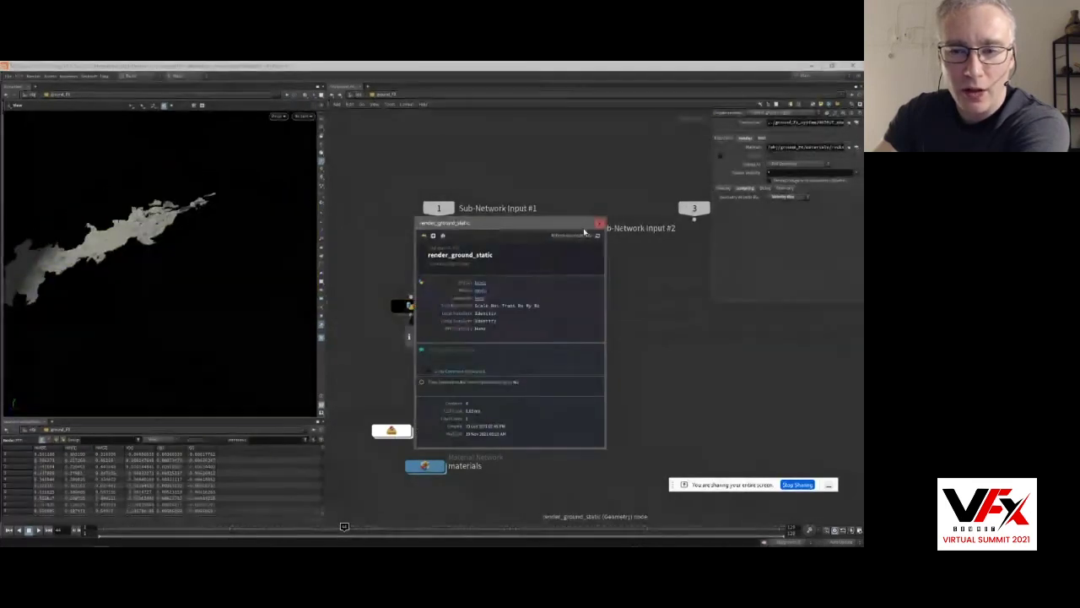
pyautogui.click(392, 347)
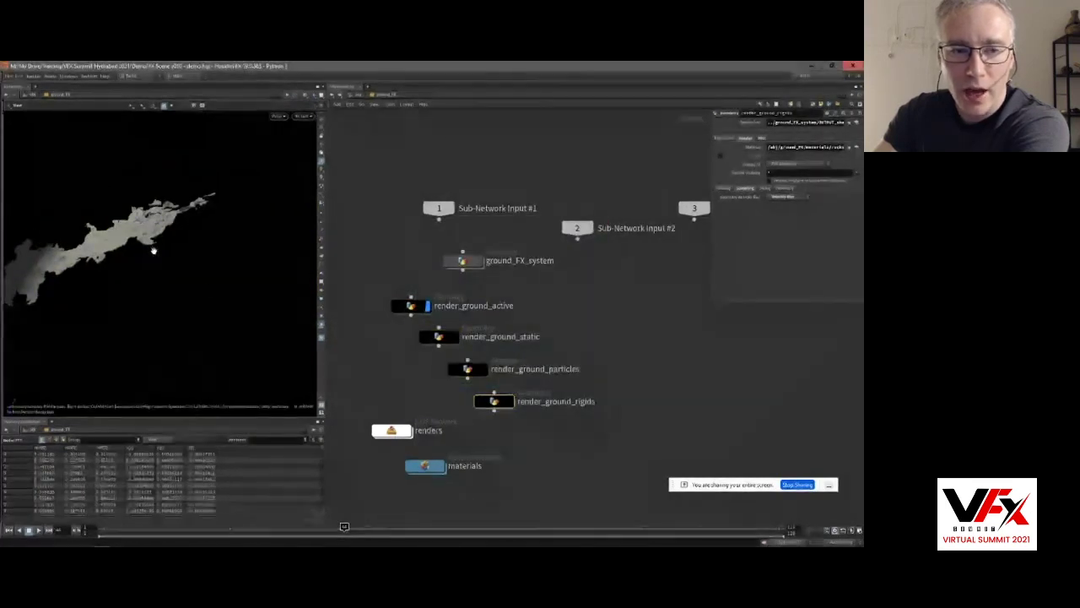
pyautogui.moveTo(344, 528); pyautogui.dragTo(401, 528)
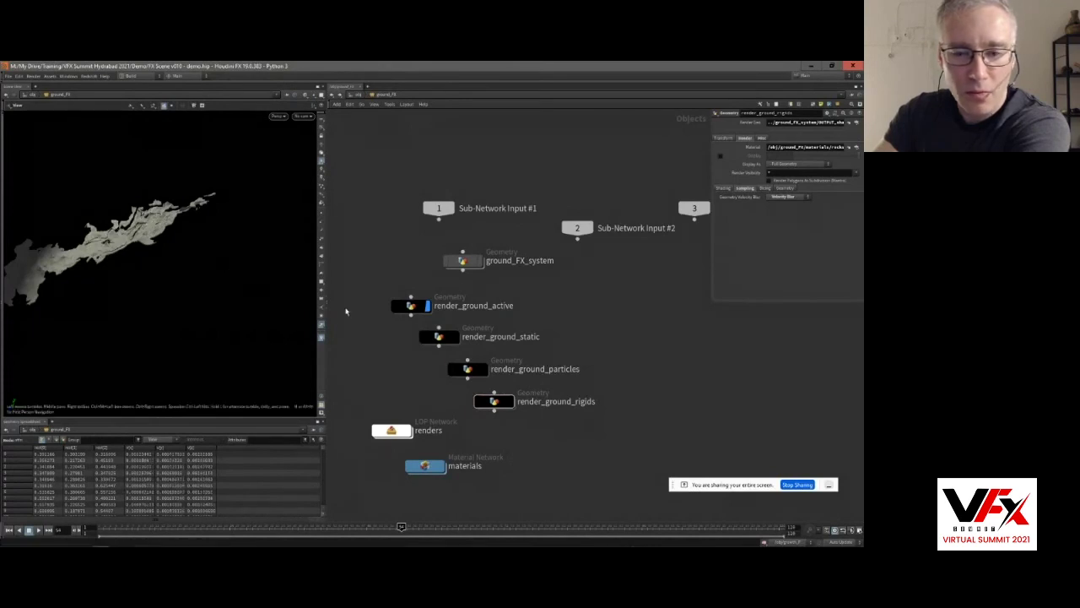
# Step: Display render_ground_static instead of render_ground_active and scrub the timeline backward to examine the static ground
pyautogui.moveTo(402, 366); pyautogui.dragTo(411, 367, button='middle')
pyautogui.click(436, 308)
pyautogui.click(464, 338)
pyautogui.click(448, 338)
pyautogui.moveTo(401, 527); pyautogui.dragTo(312, 538)
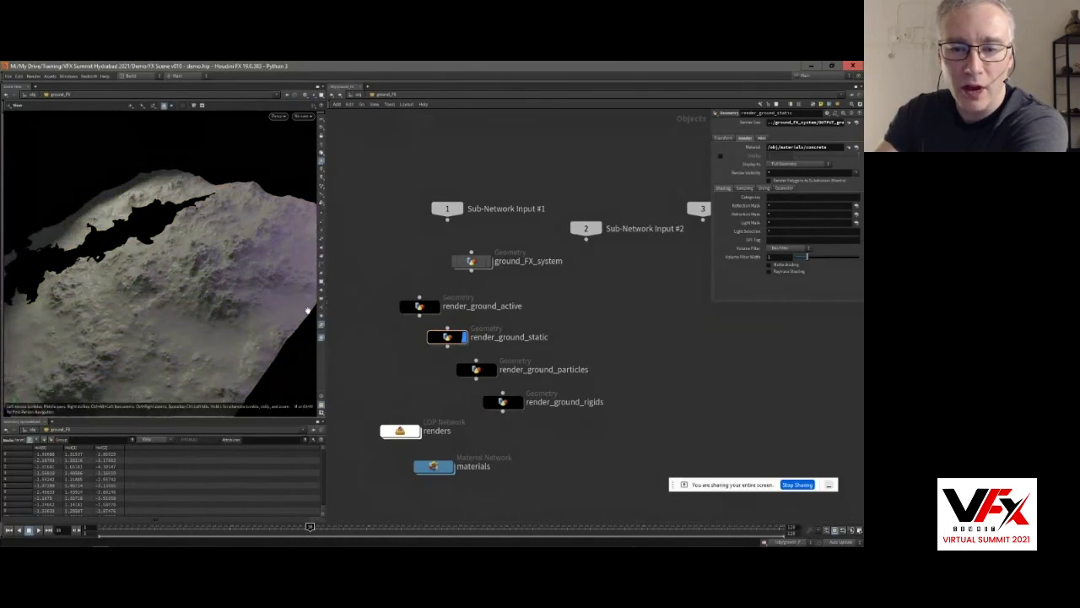
# Step: Display render_ground_particles instead of render_ground_static, scrub the timeline to examine the particles, and hide them again
pyautogui.click(466, 340)
pyautogui.click(494, 369)
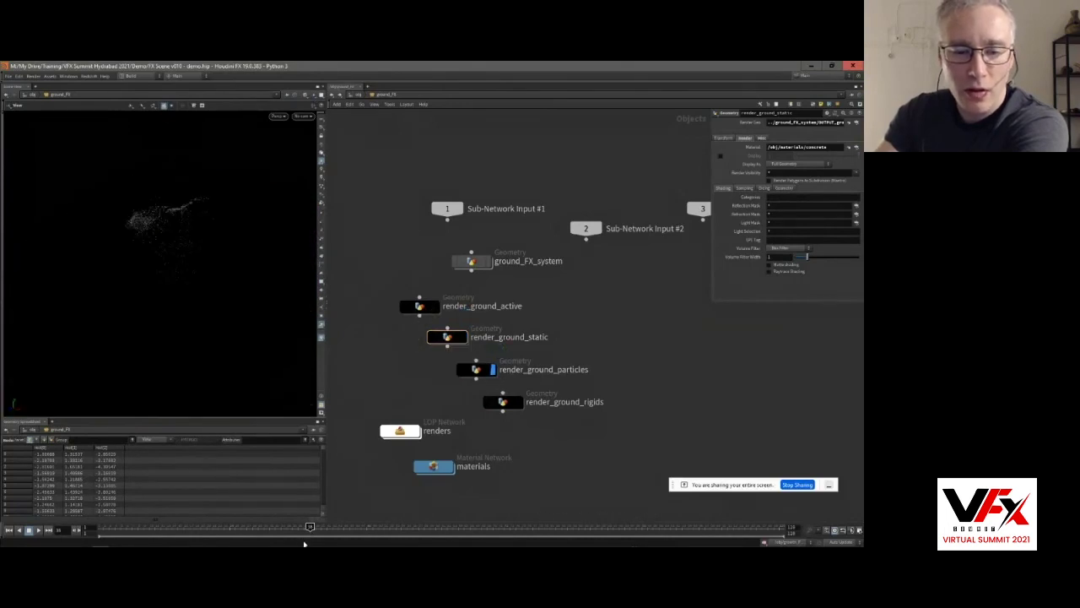
pyautogui.click(276, 530)
pyautogui.moveTo(284, 535); pyautogui.dragTo(447, 530)
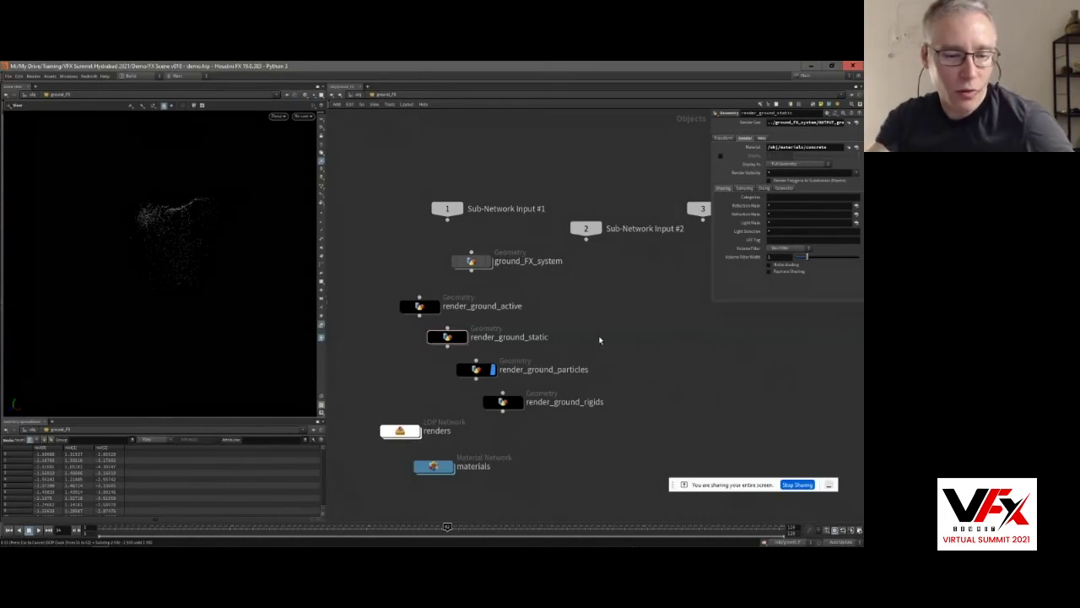
pyautogui.press('r')
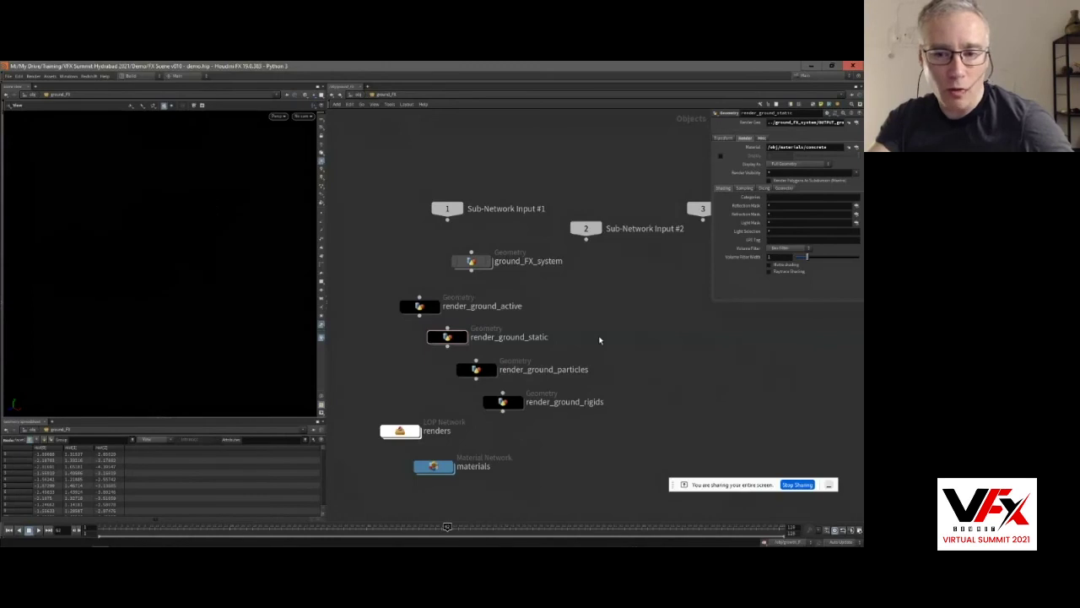
# Step: Rewind the timeline to the first frame and return from ground_FX to the scene's object level
pyautogui.moveTo(566, 349); pyautogui.dragTo(573, 351, button='middle')
pyautogui.click(11, 532)
pyautogui.moveTo(360, 212); pyautogui.dragTo(359, 222, button='middle')
pyautogui.press('u')
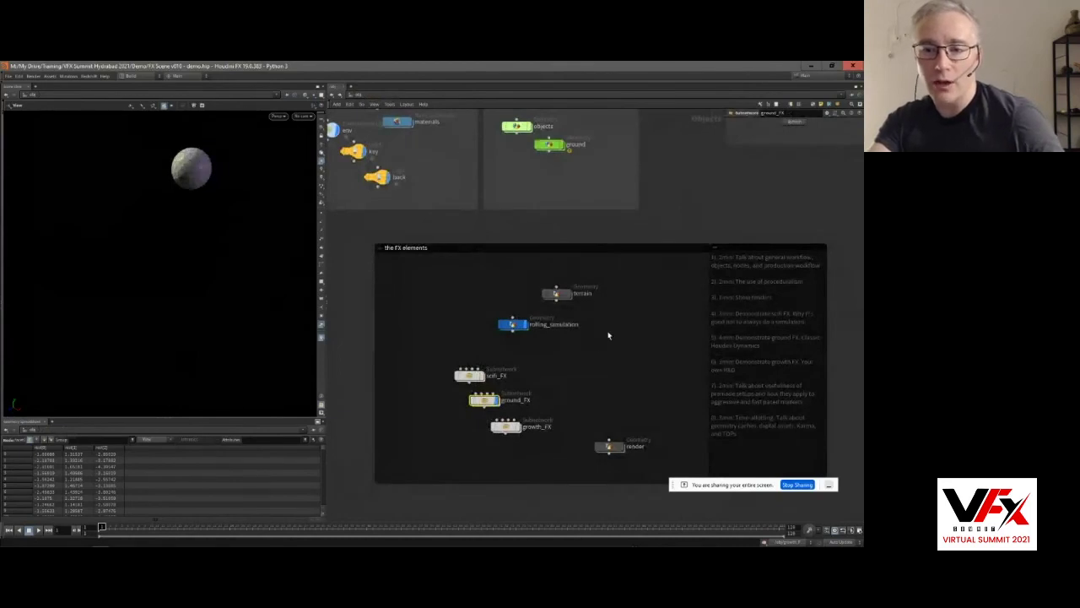
# Step: Hide ground_FX and display scifi_FX in the FX elements group
pyautogui.moveTo(606, 330); pyautogui.dragTo(607, 342, button='middle')
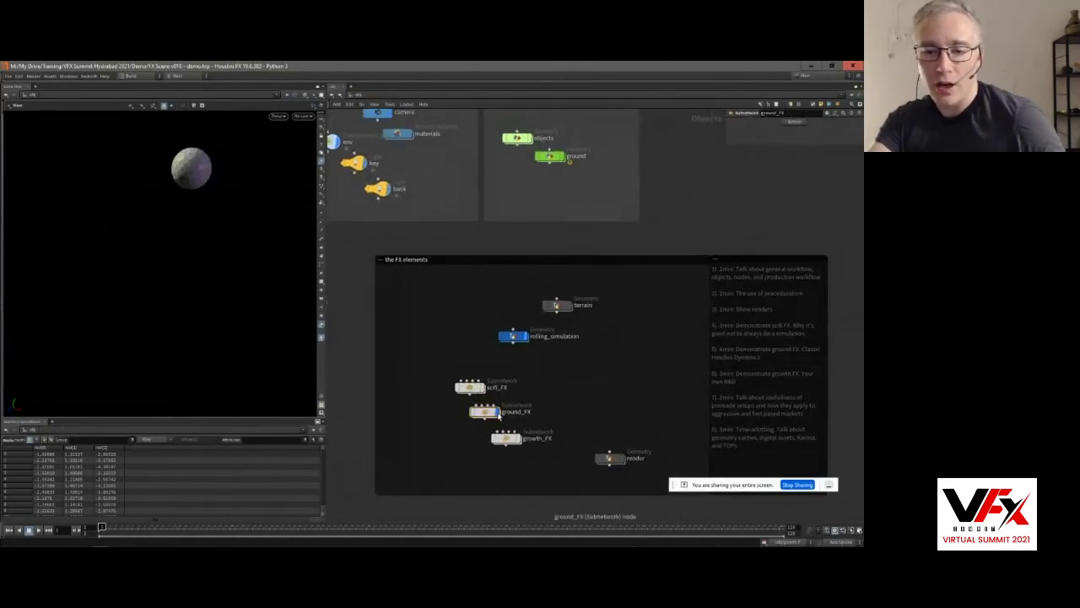
pyautogui.click(497, 412)
pyautogui.click(483, 388)
# Step: Inside the objects node, compare the smooth1 and merge1 shapes, leave the two-sphere merge1 displayed, and return to the object level
pyautogui.moveTo(454, 290); pyautogui.dragTo(466, 401, button='middle')
pyautogui.click(529, 266)
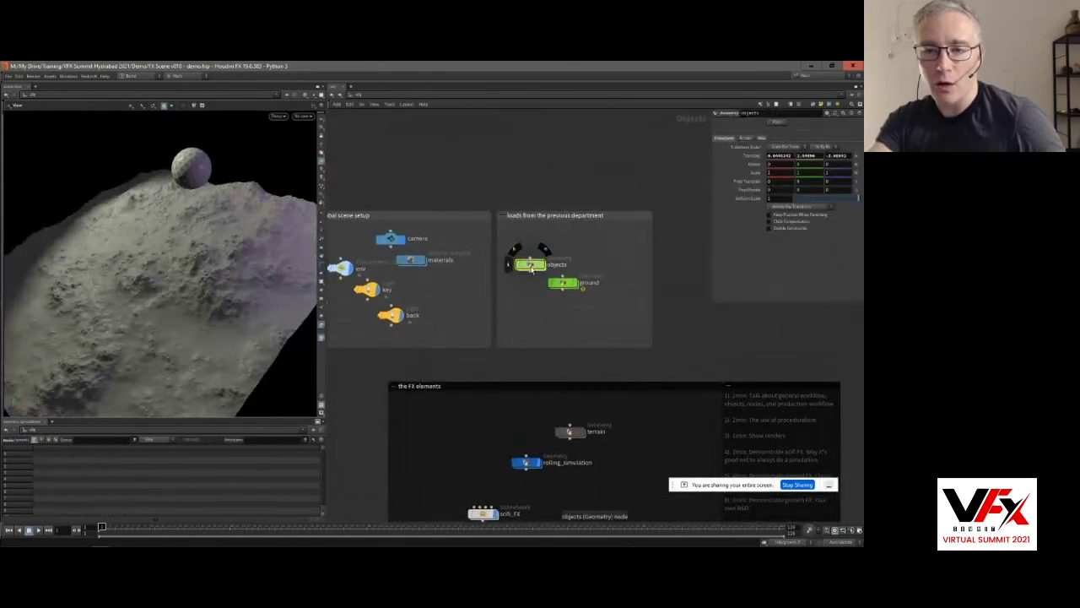
pyautogui.doubleClick(529, 266)
pyautogui.moveTo(600, 263); pyautogui.dragTo(598, 267)
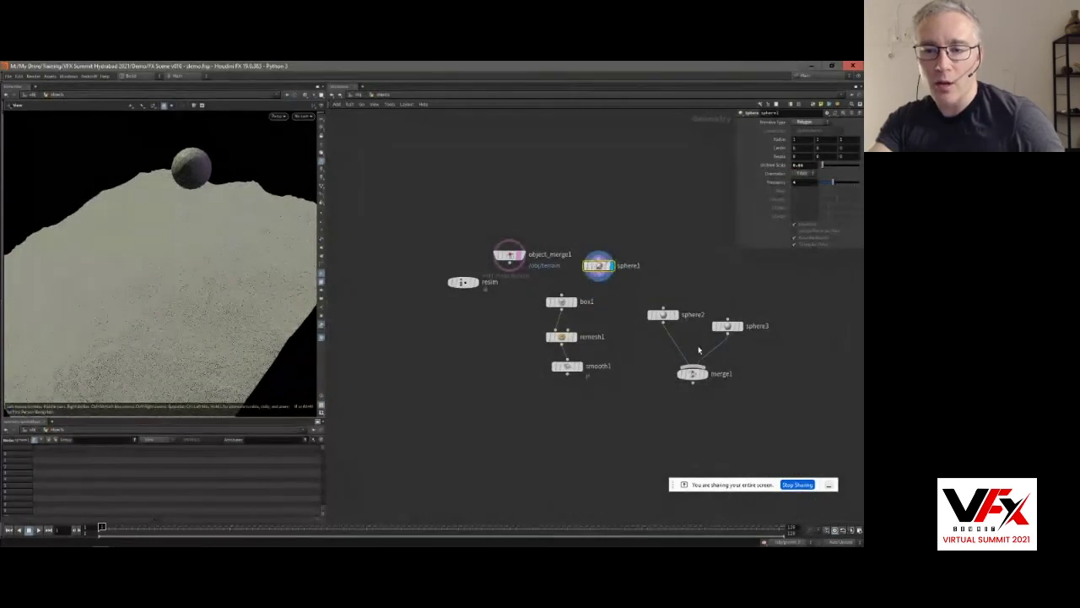
pyautogui.click(705, 373)
pyautogui.click(693, 375)
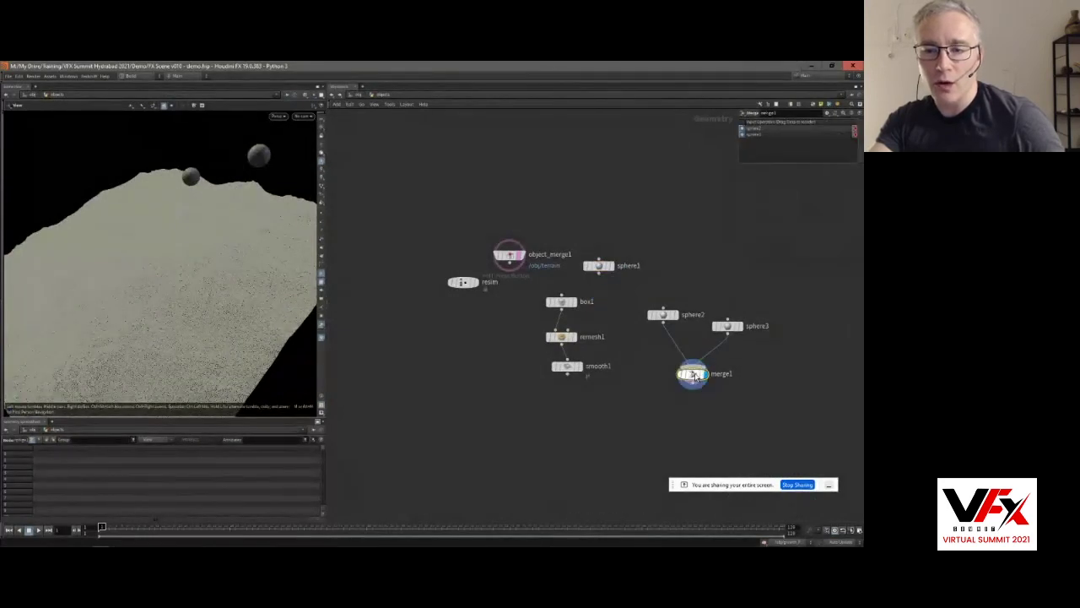
pyautogui.click(579, 366)
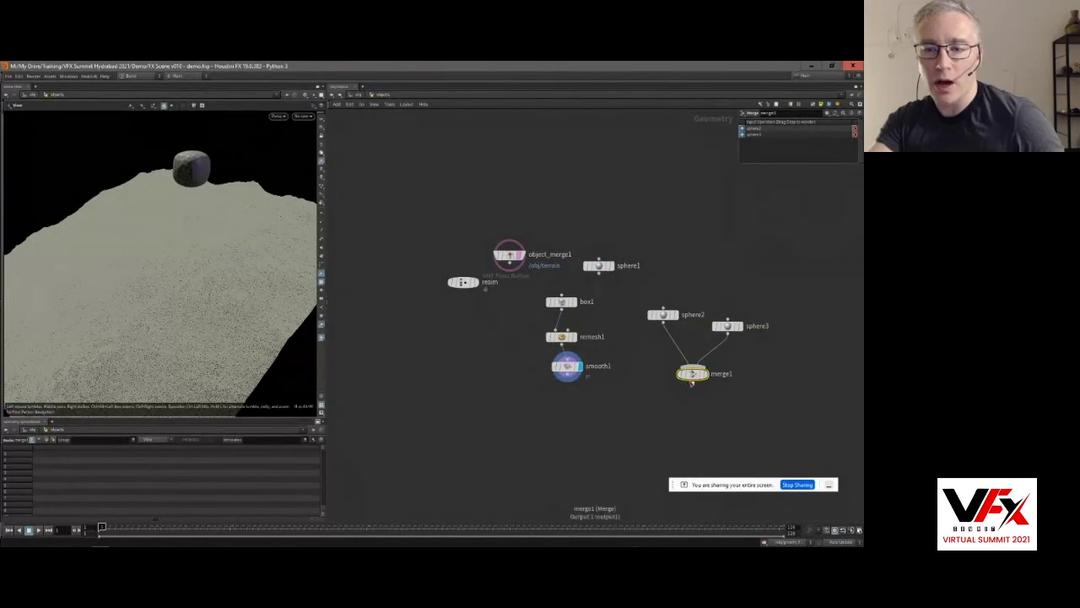
pyautogui.click(703, 373)
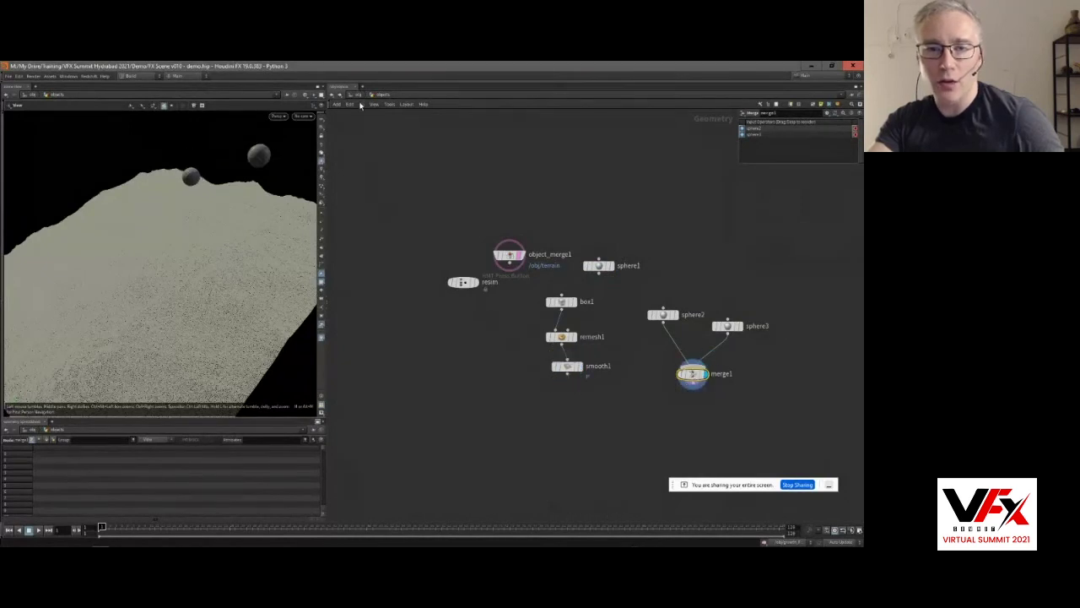
pyautogui.click(359, 96)
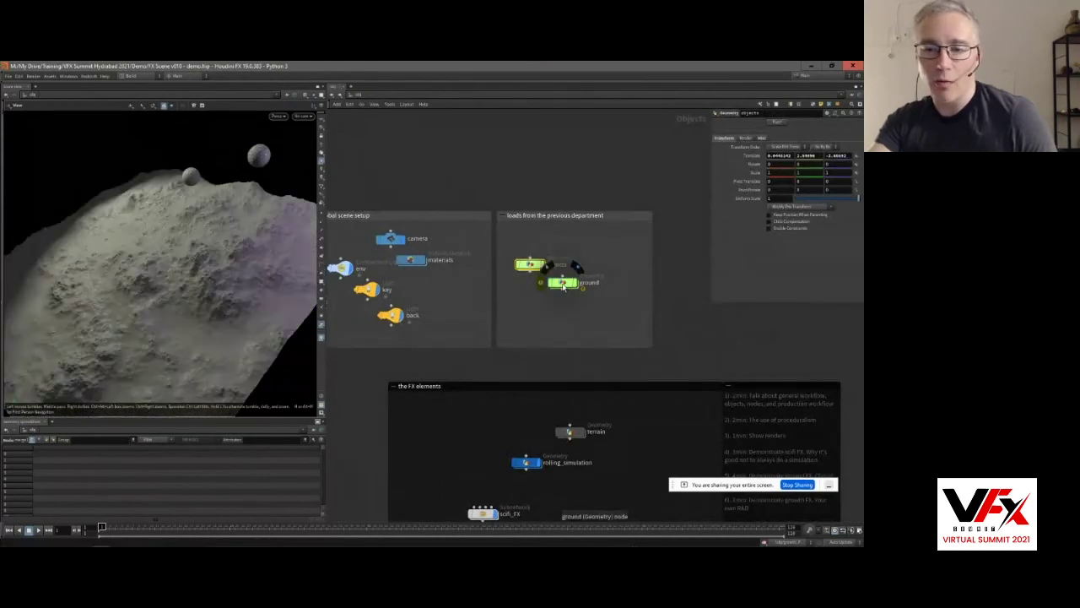
# Step: Inside the ground node, display transform2 to replace the grid with the torus, and return to the object level
pyautogui.click(564, 284)
pyautogui.doubleClick(563, 283)
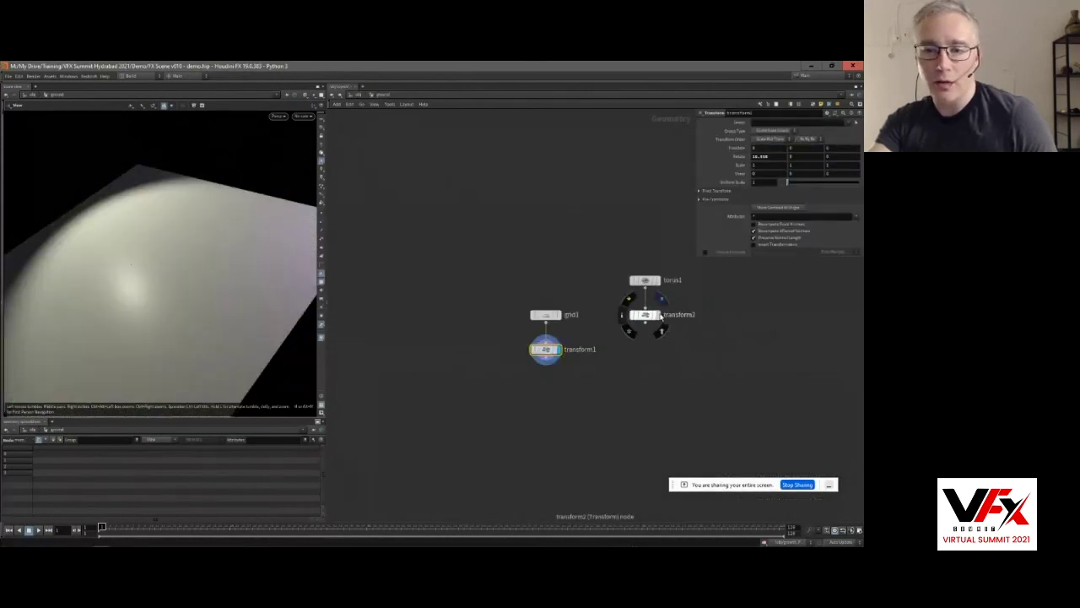
pyautogui.click(661, 317)
pyautogui.click(361, 93)
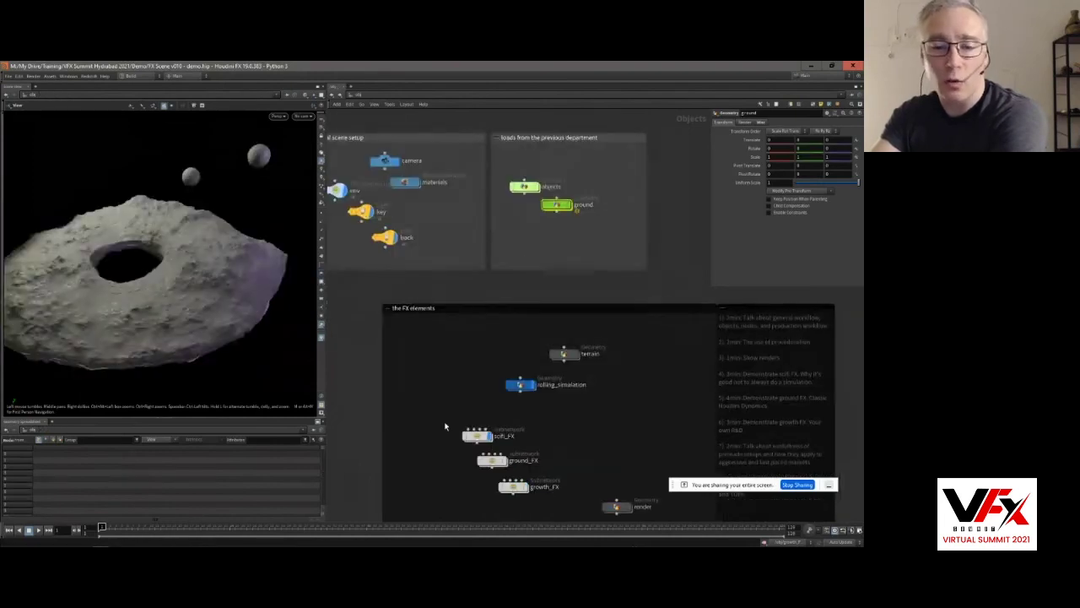
# Step: Select the scifi_FX subnetwork in the FX elements group and open its network
pyautogui.moveTo(436, 400); pyautogui.dragTo(429, 353, button='middle')
pyautogui.click(469, 386)
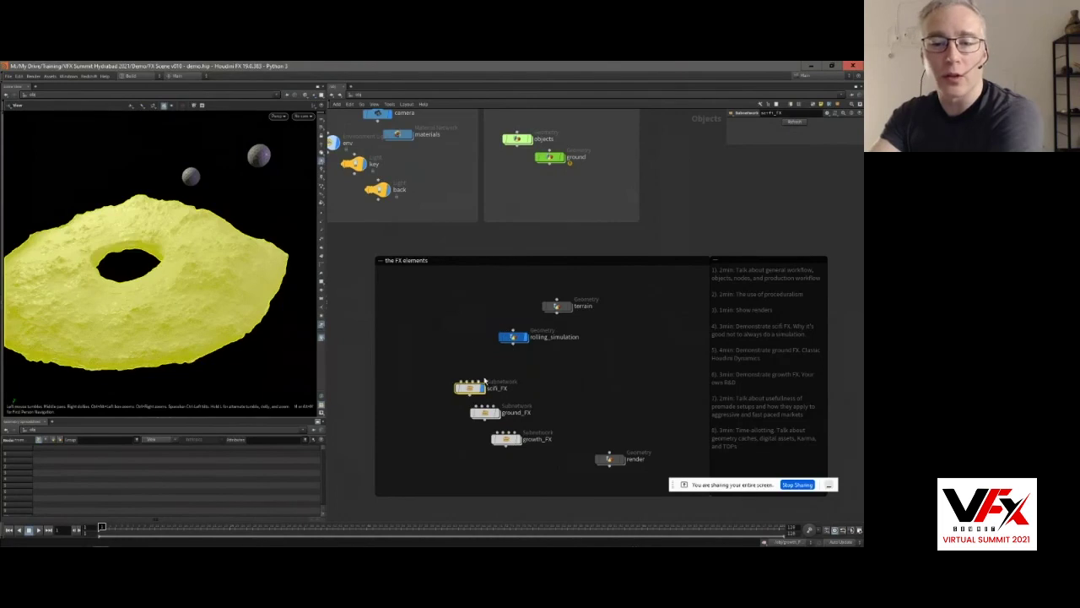
pyautogui.click(463, 355)
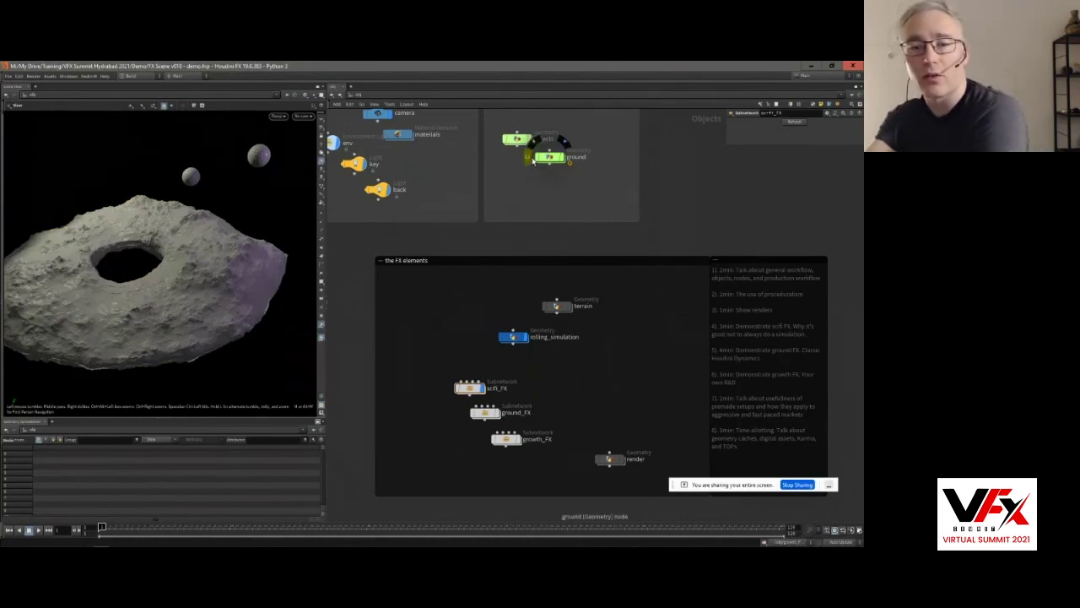
pyautogui.click(469, 388)
pyautogui.click(427, 425)
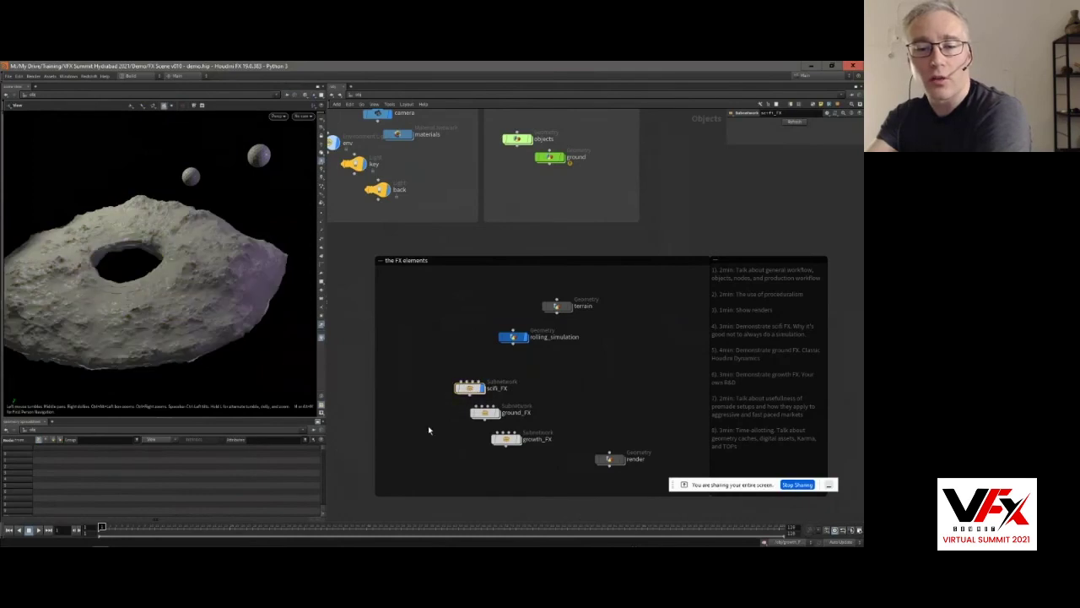
pyautogui.click(470, 388)
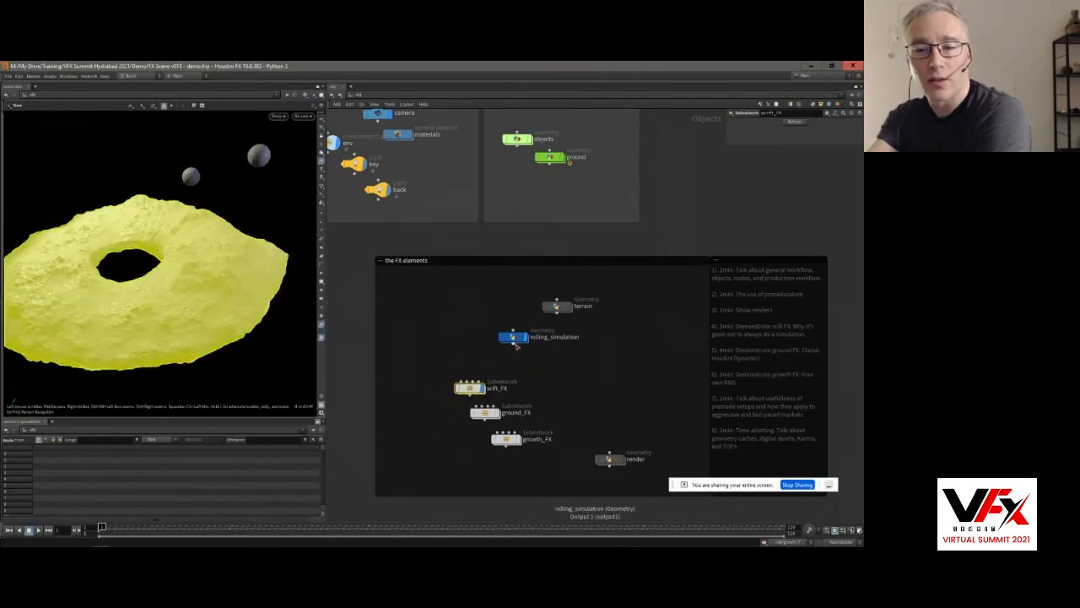
pyautogui.doubleClick(470, 388)
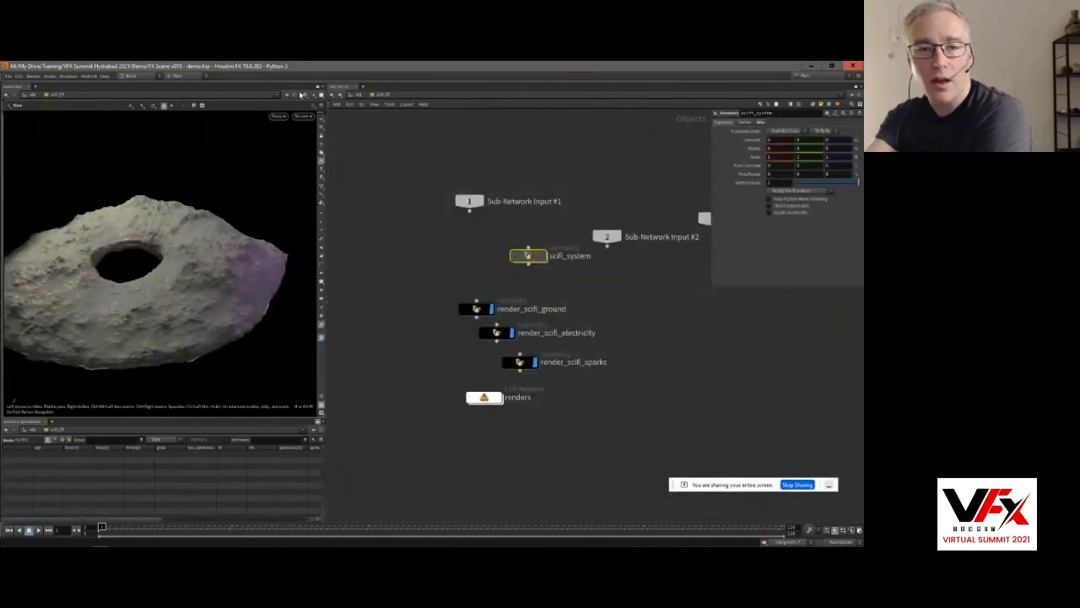
# Step: Play the sci-fi effect over the torus ground, rewind to the first frame, and return to the object level
pyautogui.click(40, 531)
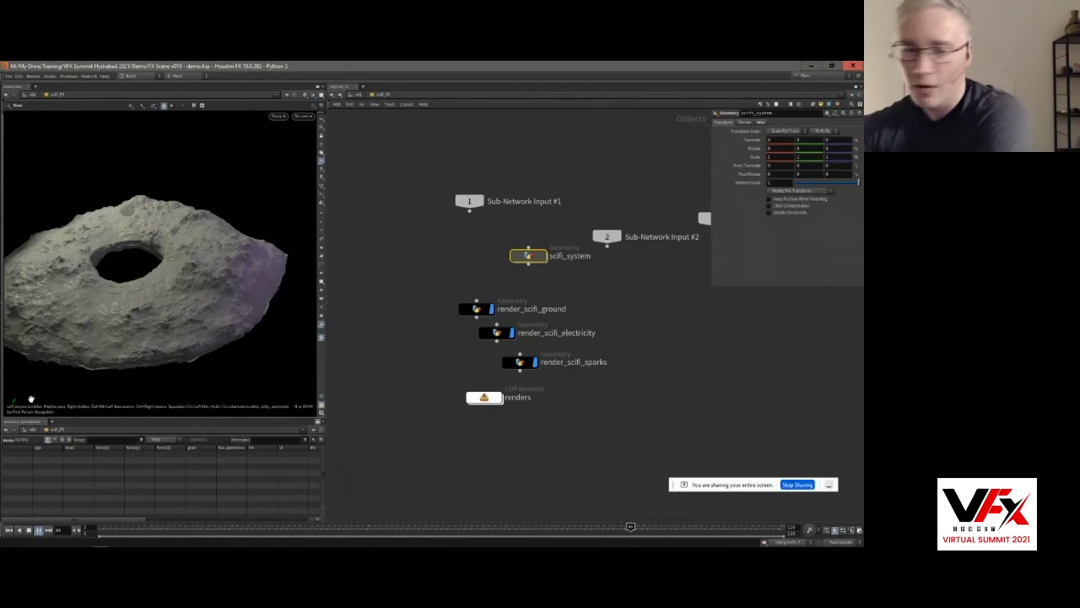
pyautogui.click(30, 530)
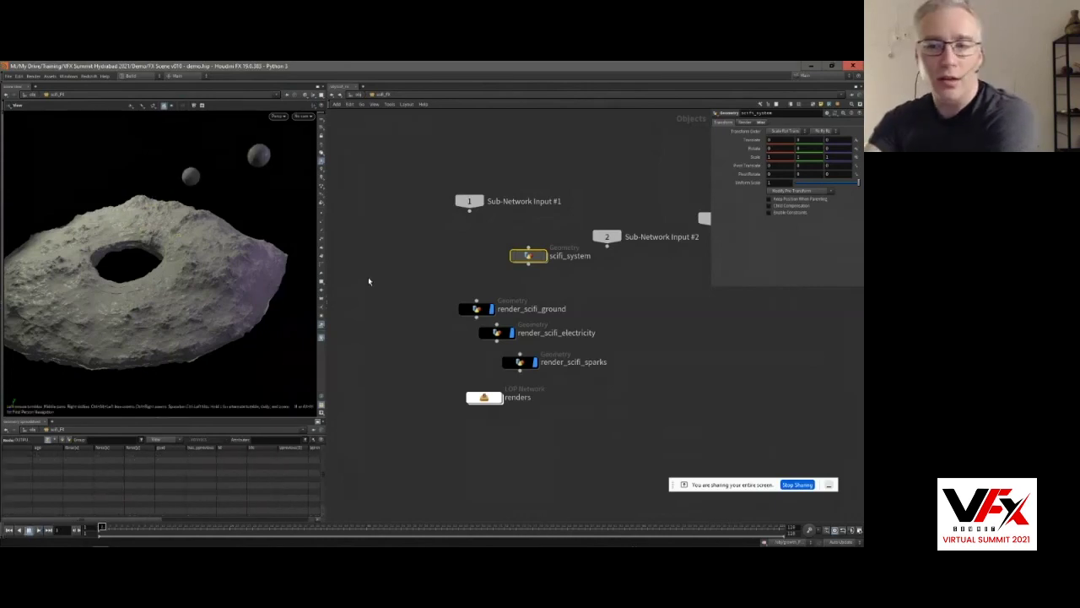
pyautogui.moveTo(408, 199); pyautogui.dragTo(407, 213, button='middle')
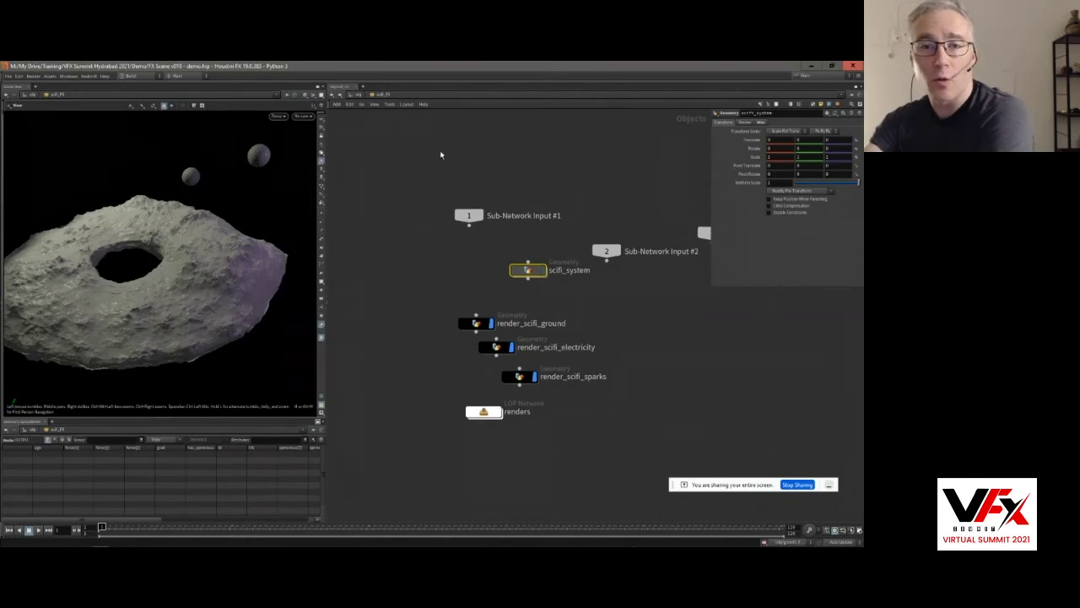
pyautogui.click(356, 96)
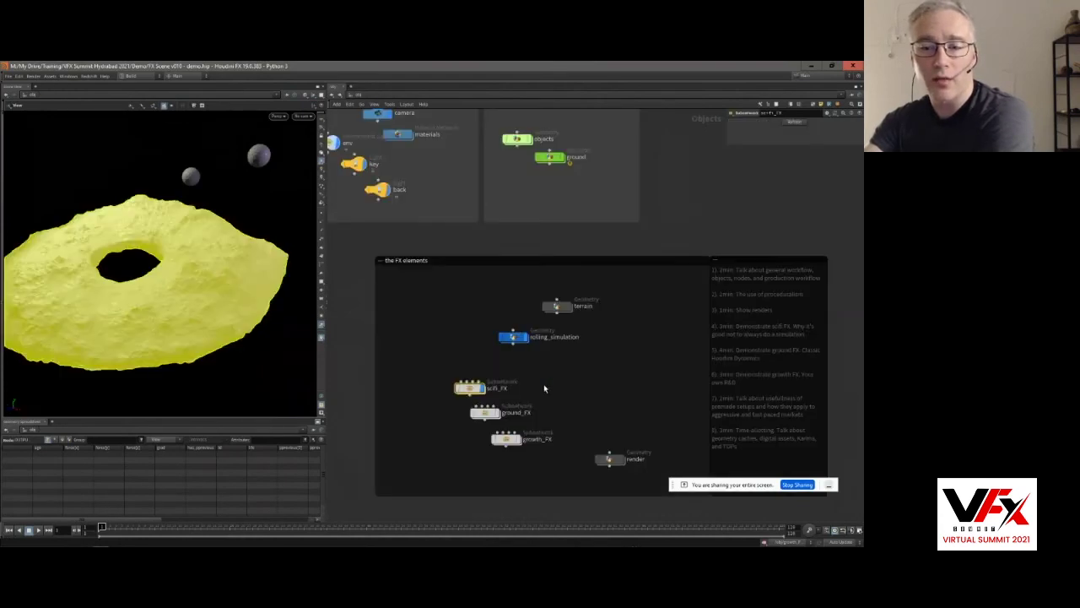
# Step: Hide scifi_FX, display growth_FX, and play the timeline to run the plant growth over the torus ground
pyautogui.moveTo(542, 385); pyautogui.dragTo(535, 345, button='middle')
pyautogui.click(476, 348)
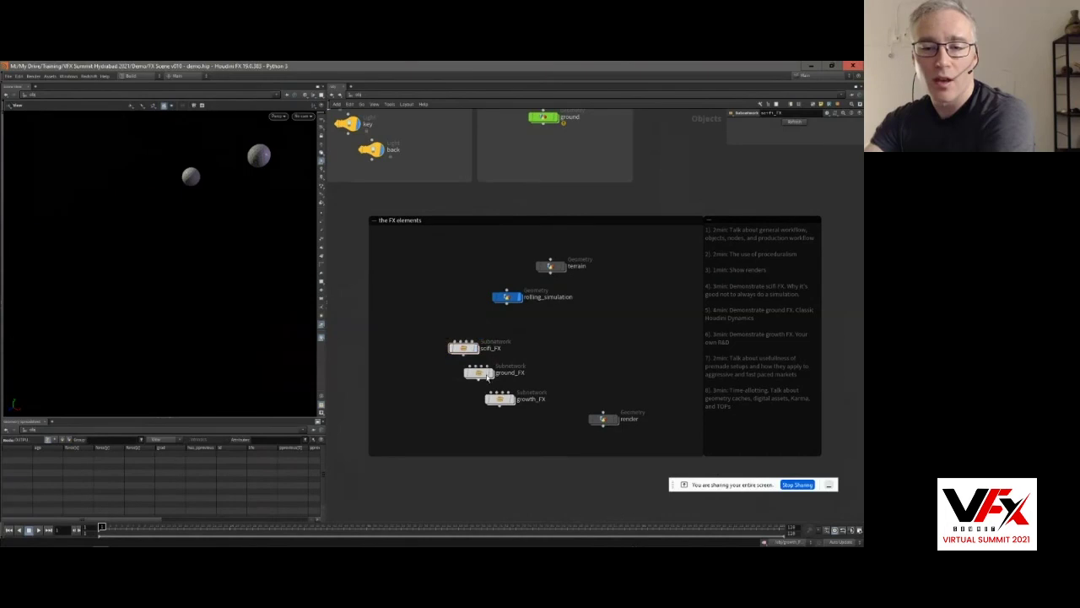
pyautogui.click(511, 400)
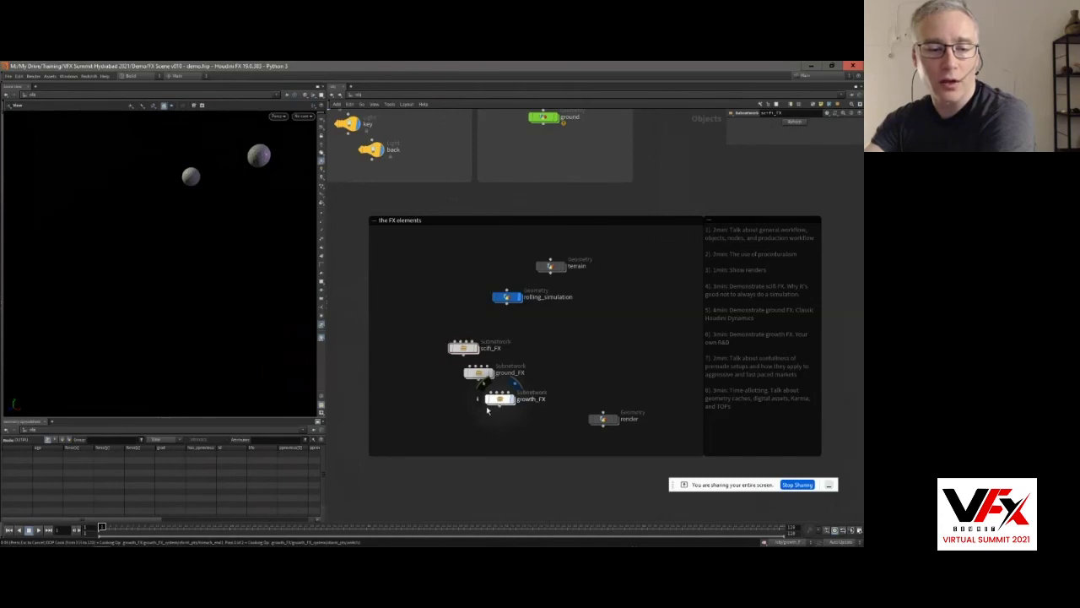
pyautogui.click(35, 533)
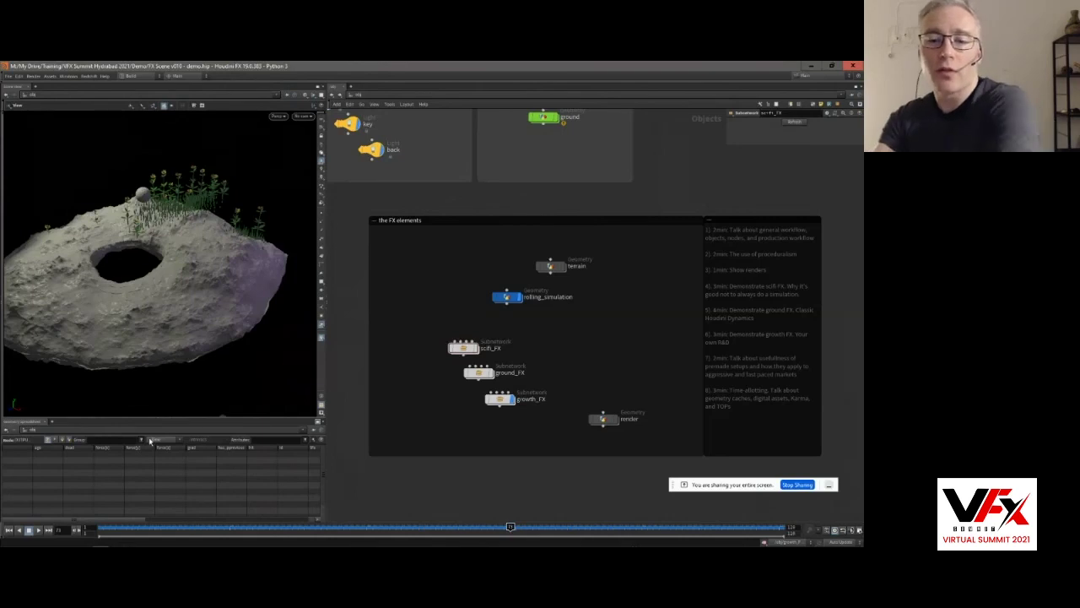
# Step: Examine the flower and grass growth network inside growth_FX, return to the object level, and deselect growth_FX
pyautogui.moveTo(543, 358); pyautogui.dragTo(533, 357, button='middle')
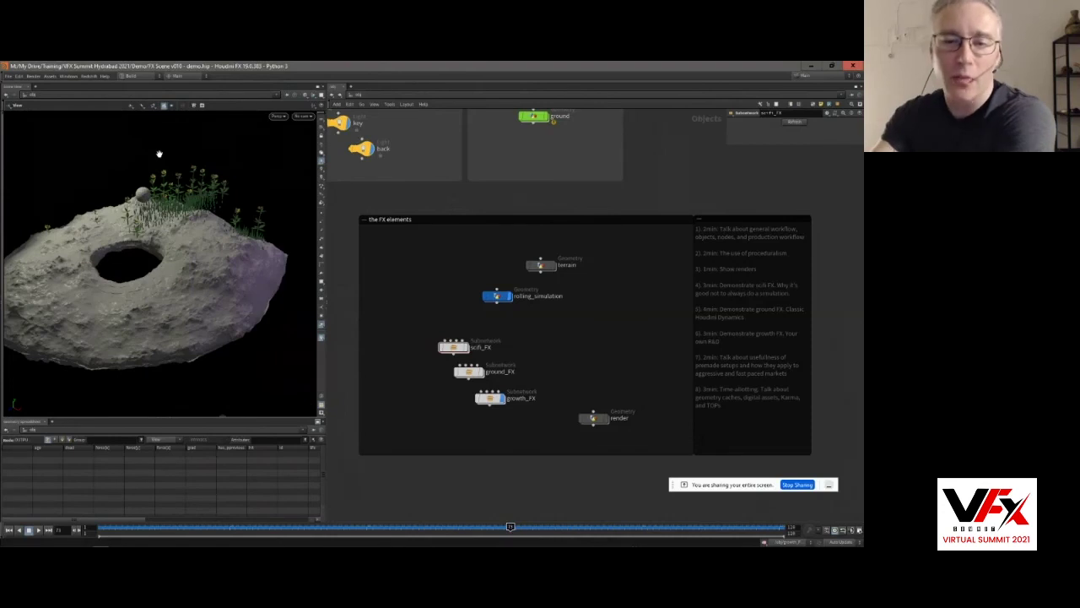
pyautogui.doubleClick(491, 398)
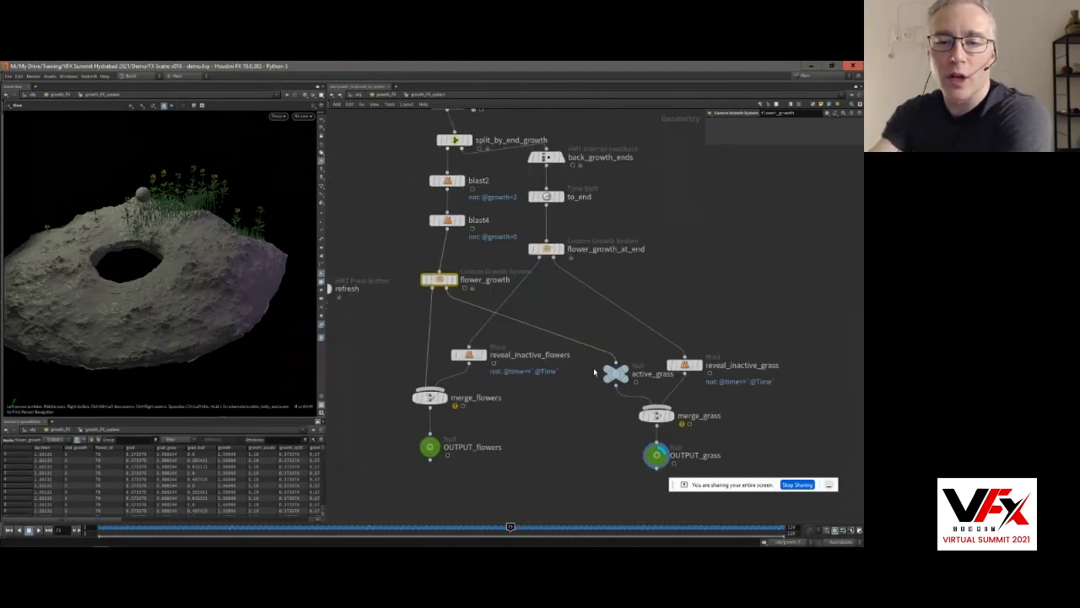
pyautogui.click(363, 98)
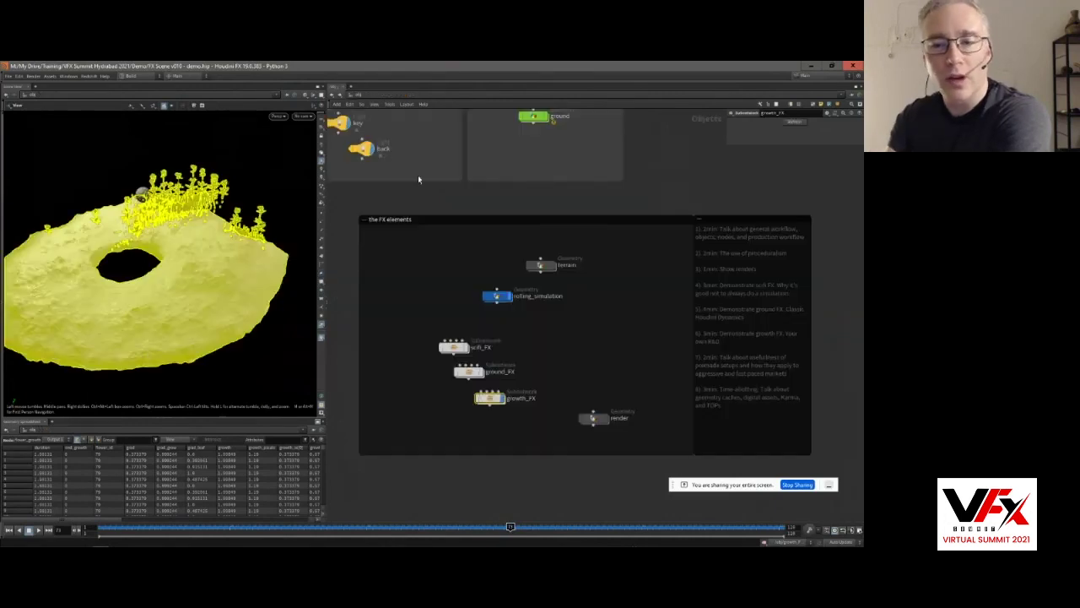
pyautogui.click(449, 259)
pyautogui.moveTo(444, 264); pyautogui.dragTo(446, 271, button='middle')
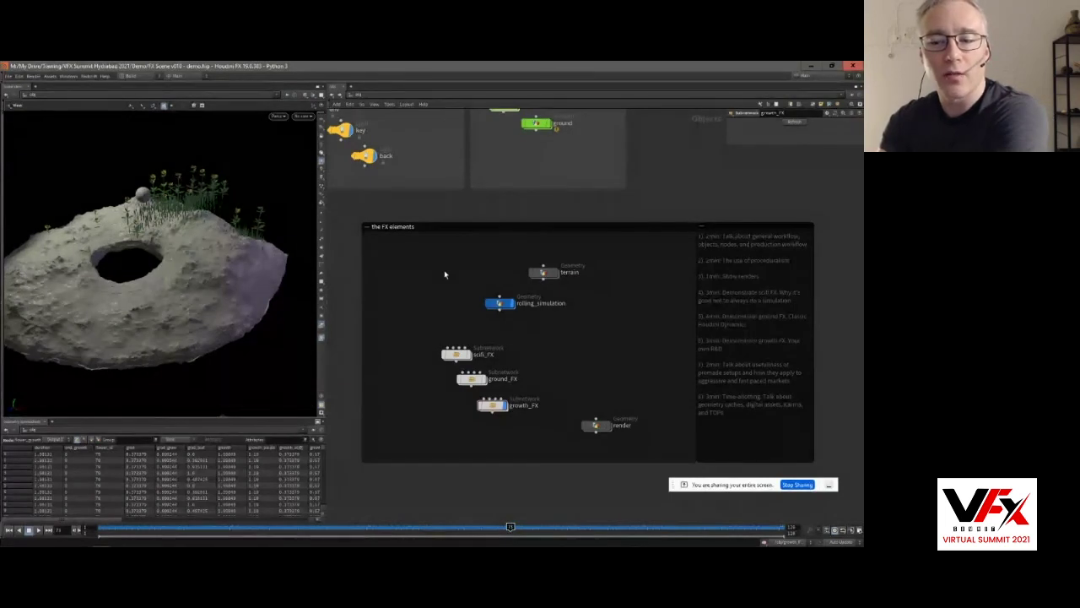
pyautogui.moveTo(414, 285); pyautogui.dragTo(453, 340, button='middle')
pyautogui.scroll(-3, 451, 370)
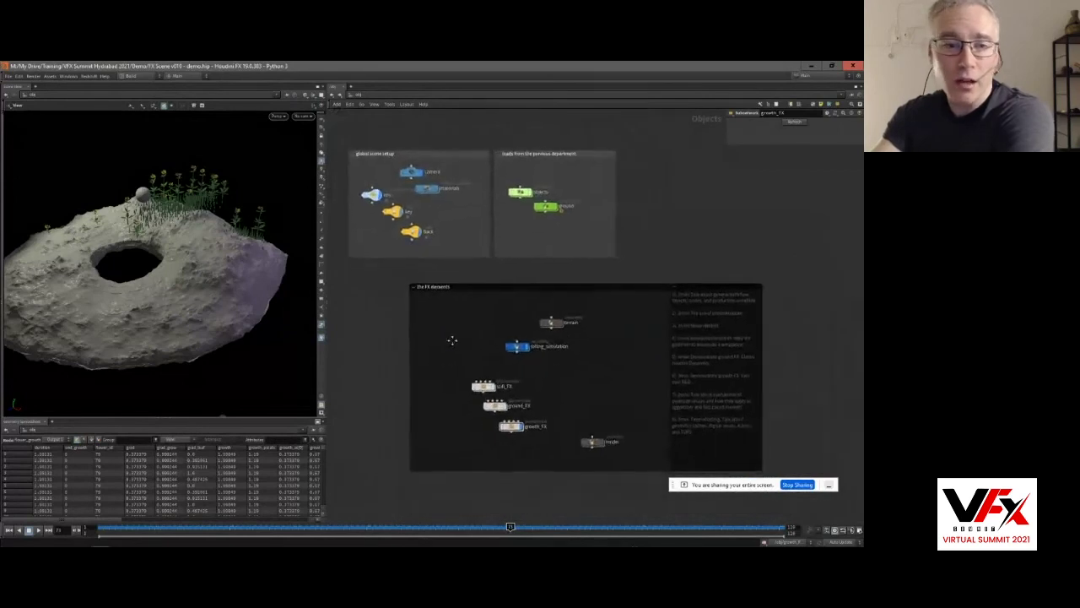
# Step: Switch to the Firefox window with the Tech Deep Dive : Houdini FX session
pyautogui.moveTo(93, 544)
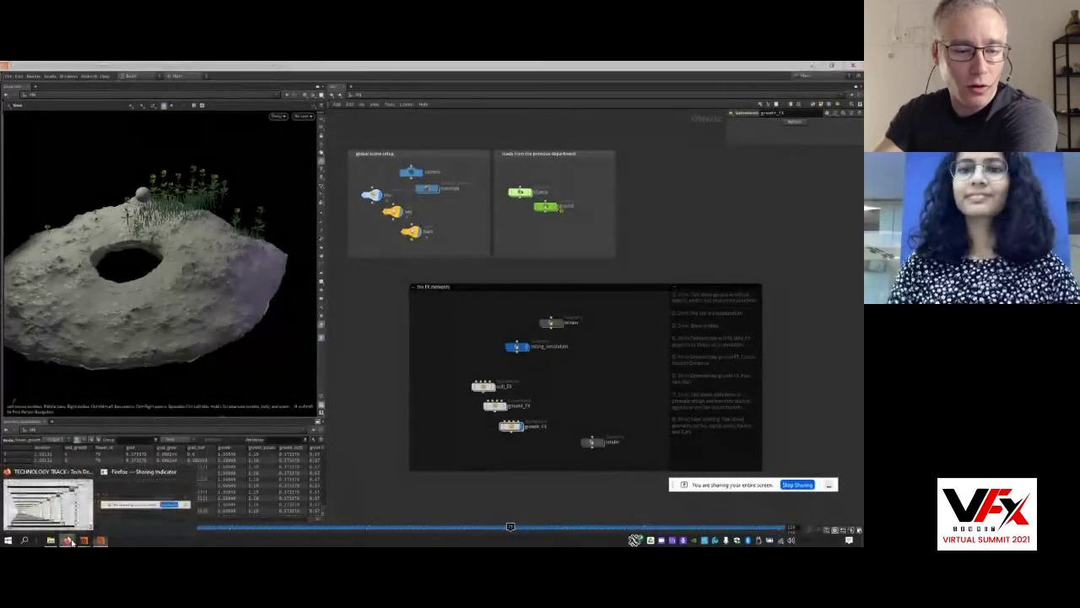
pyautogui.click(65, 510)
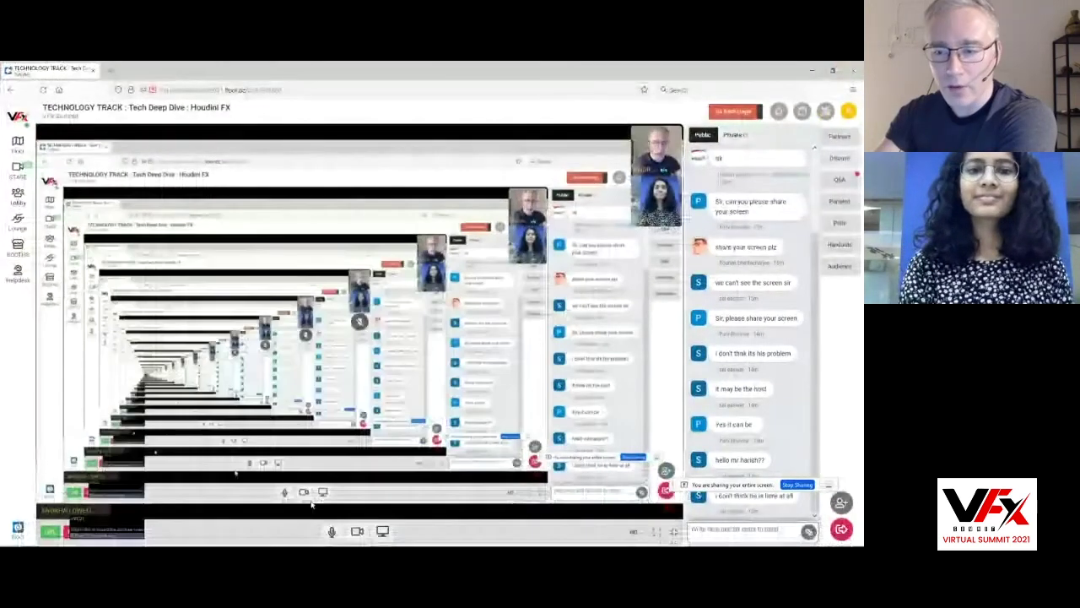